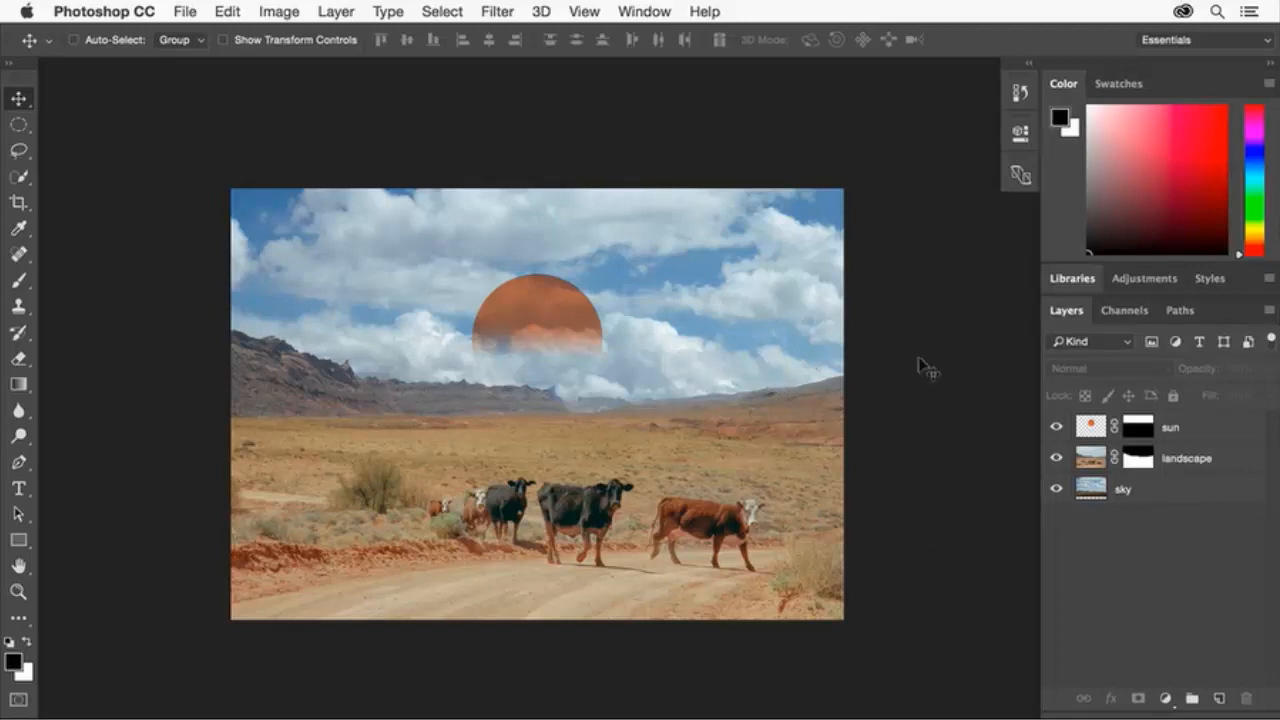
# Add the word THE at 72 pt on the sky to the right of the sun.
pyautogui.click(1200, 428)
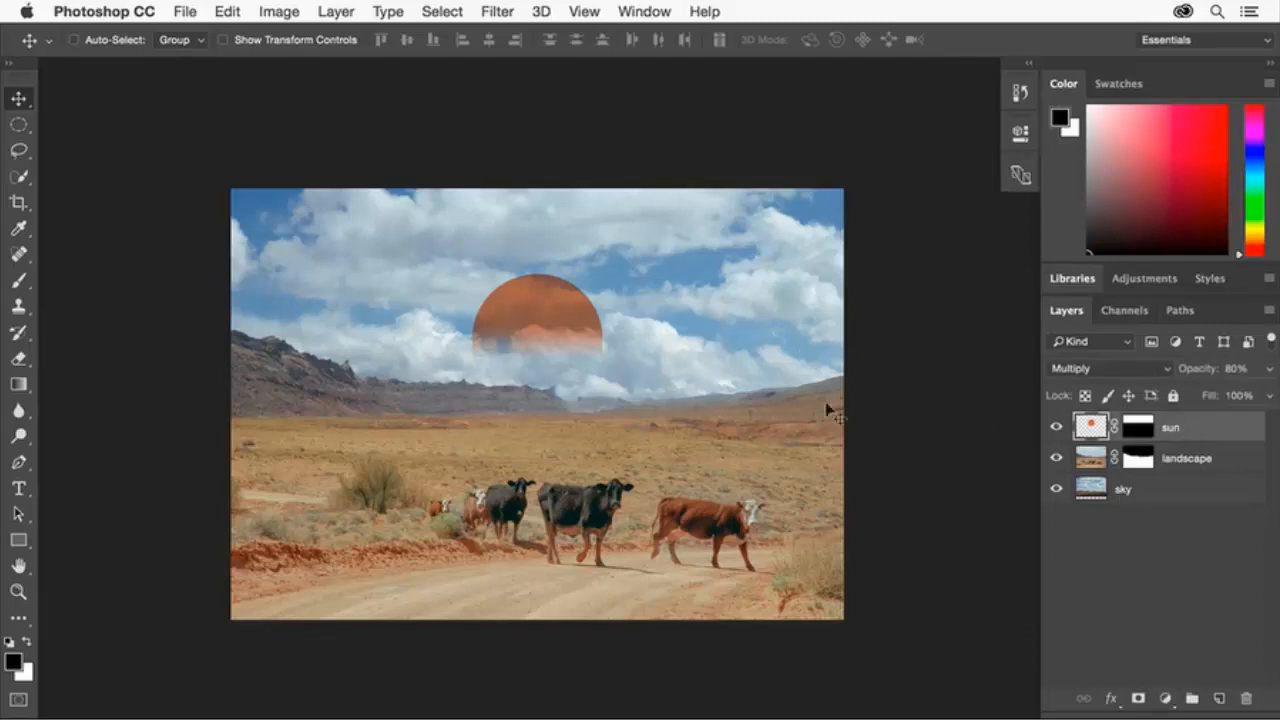
pyautogui.click(17, 489)
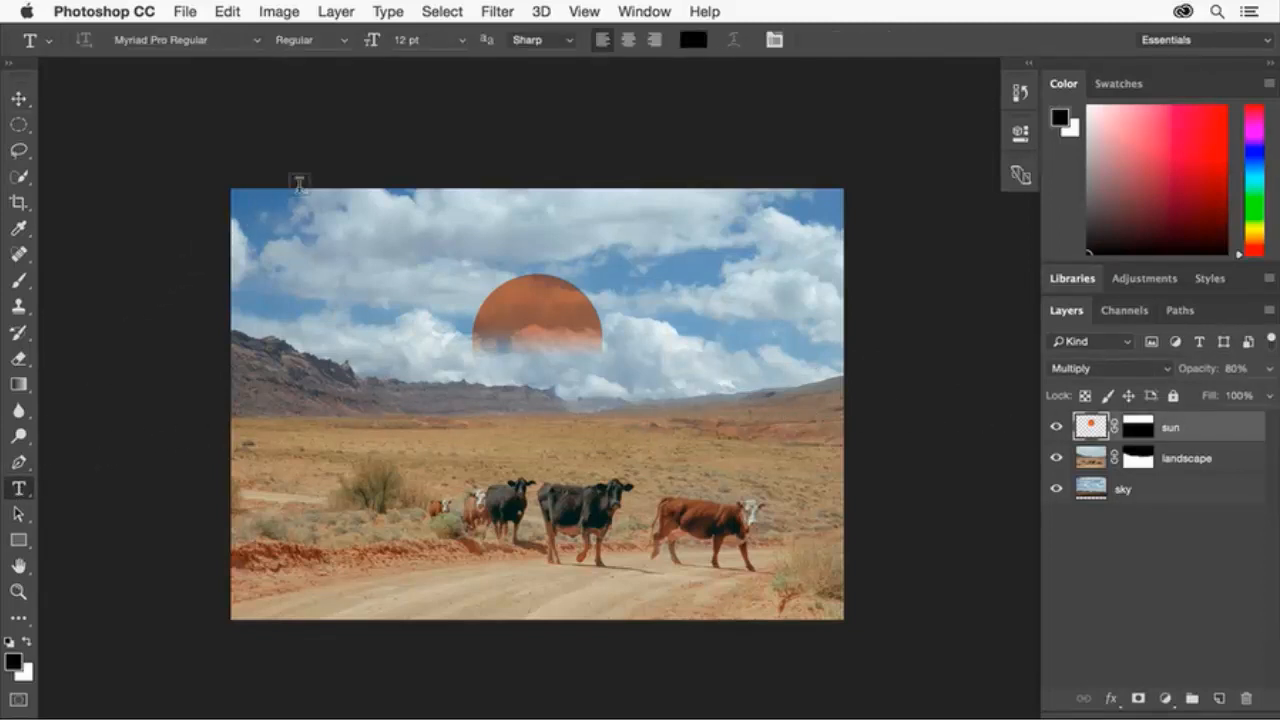
pyautogui.click(462, 40)
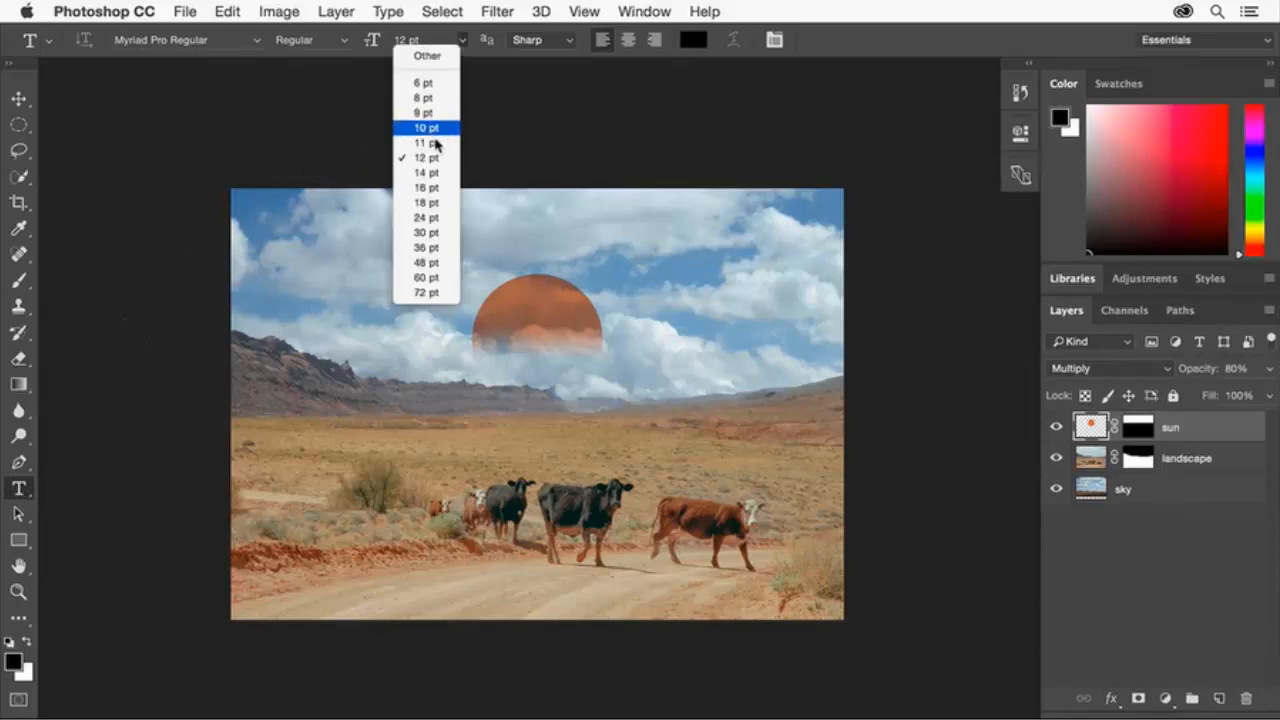
pyautogui.click(421, 293)
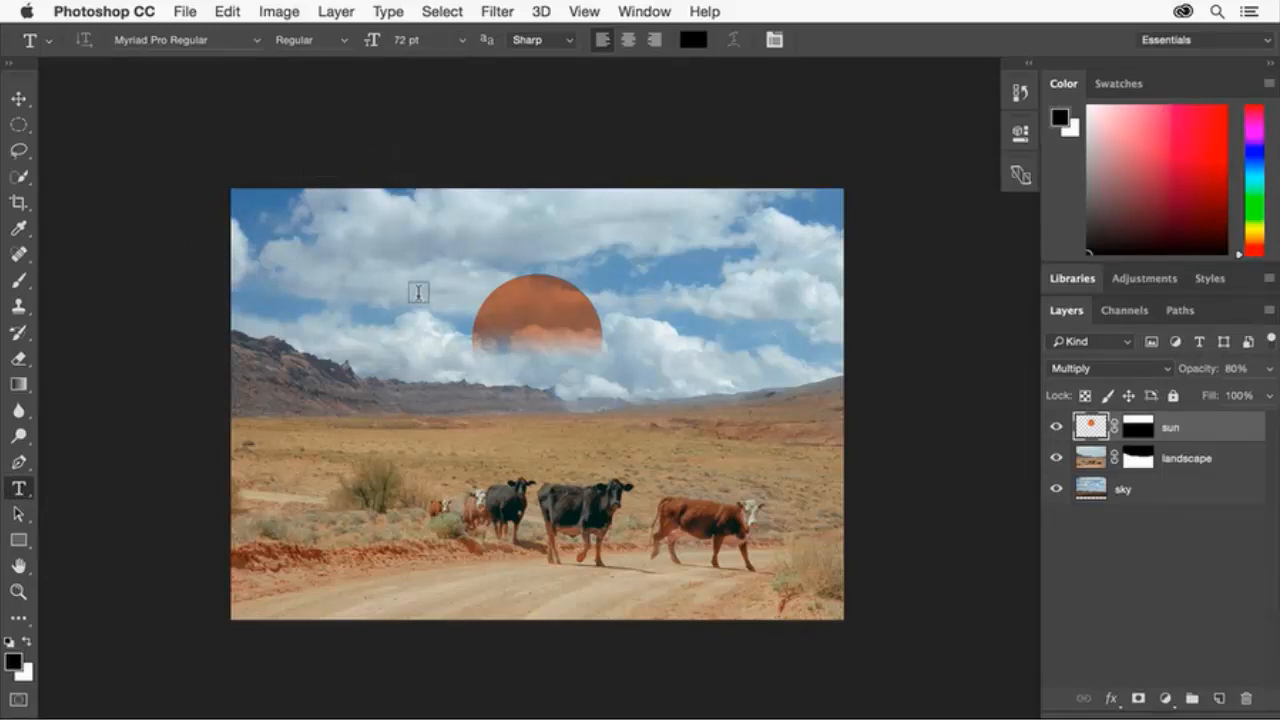
pyautogui.click(680, 304)
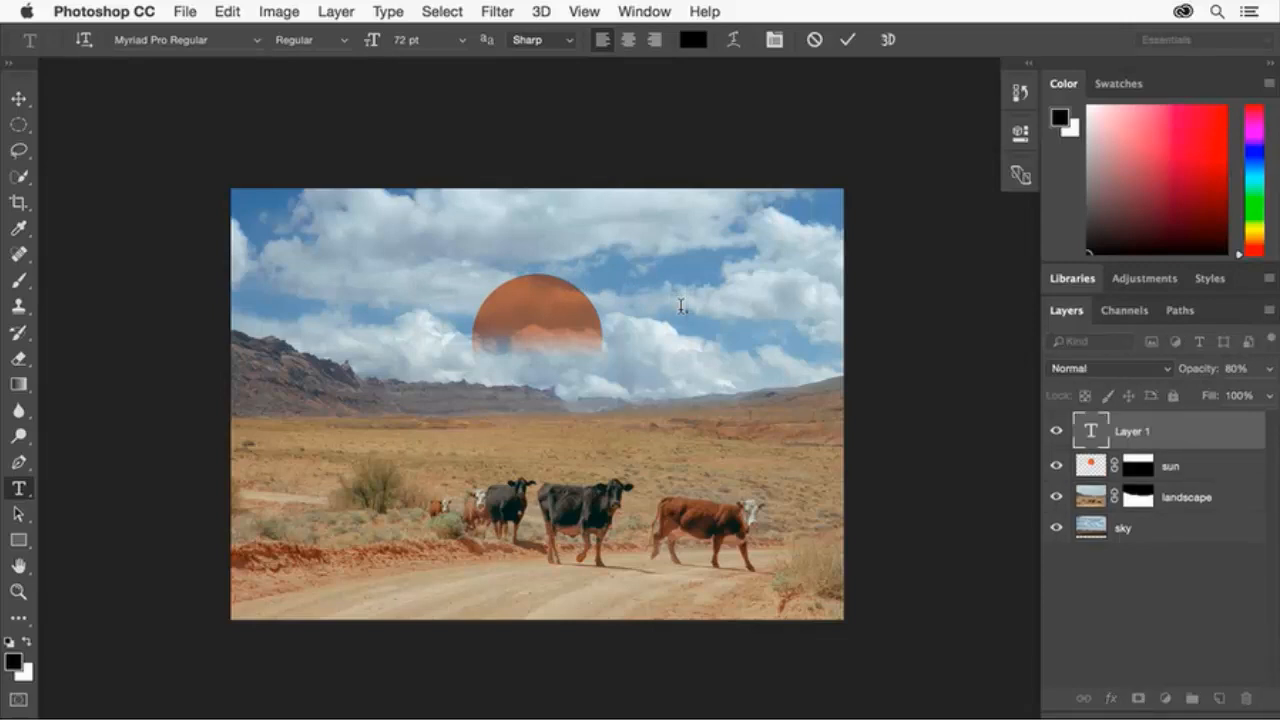
pyautogui.write('THE')
pyautogui.click(848, 40)
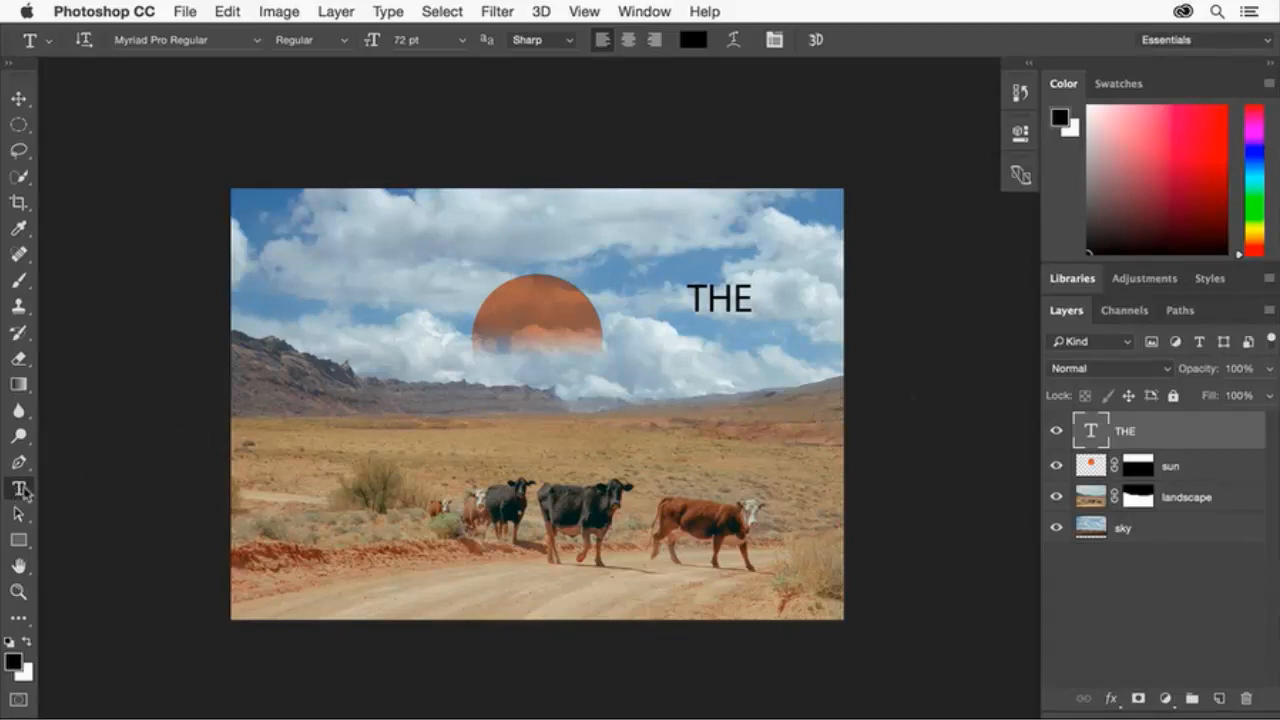
# Change the THE text colour to white.
pyautogui.click(692, 41)
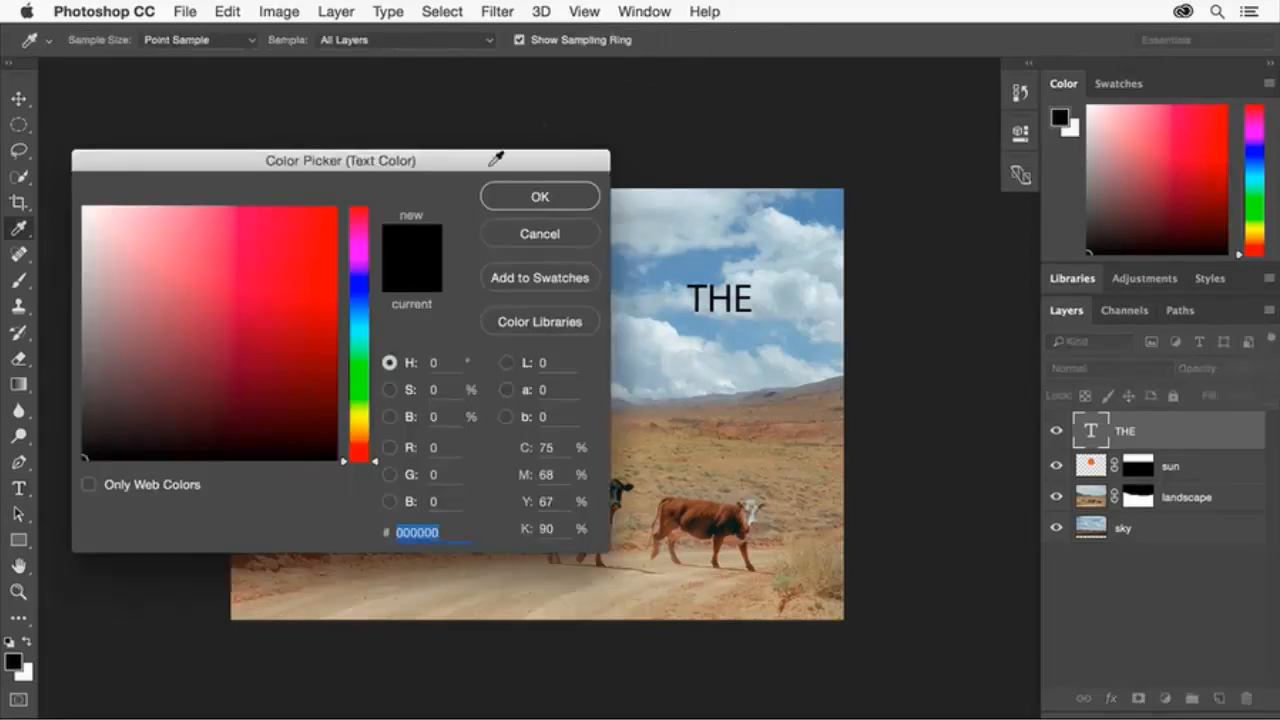
pyautogui.moveTo(102, 215); pyautogui.dragTo(68, 200)
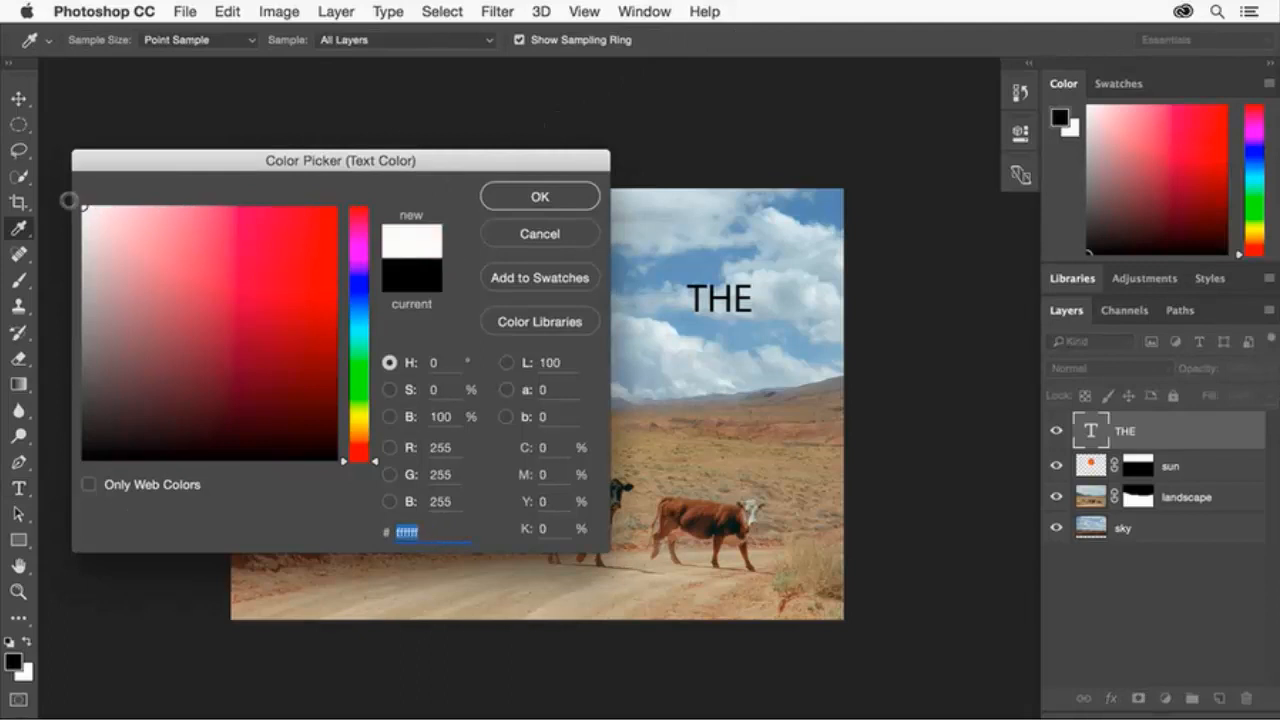
pyautogui.click(570, 198)
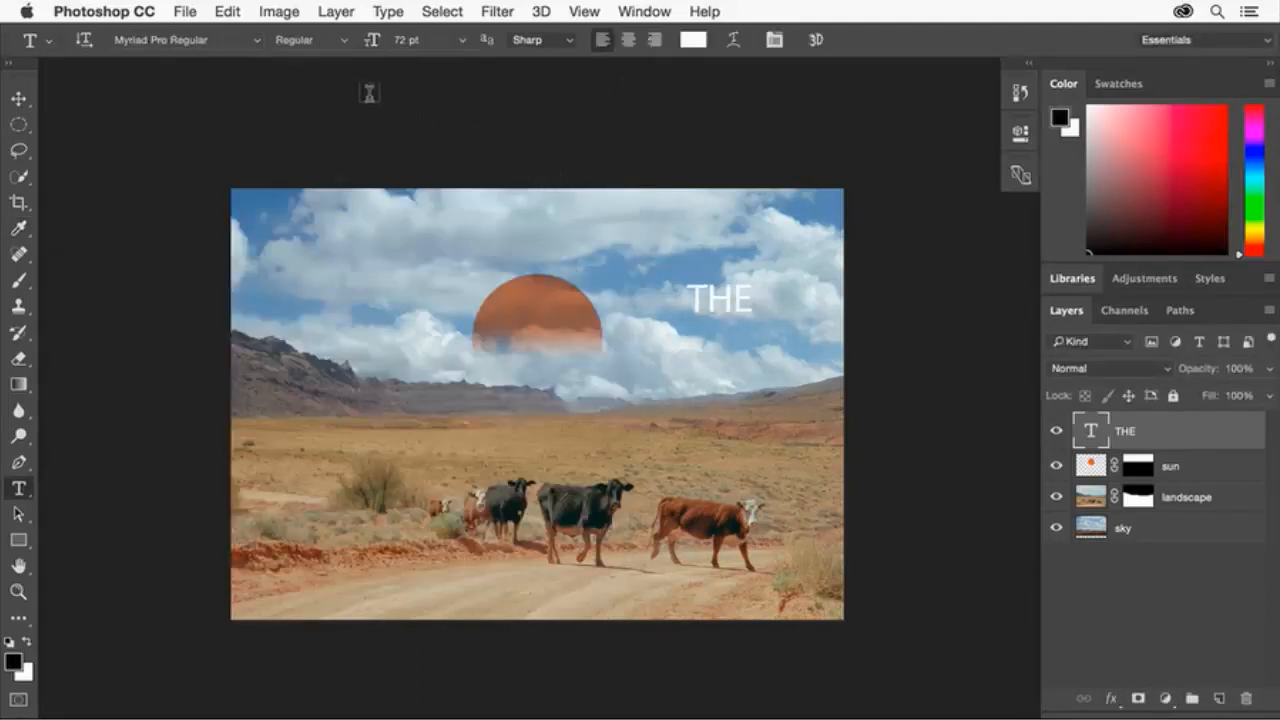
pyautogui.click(259, 42)
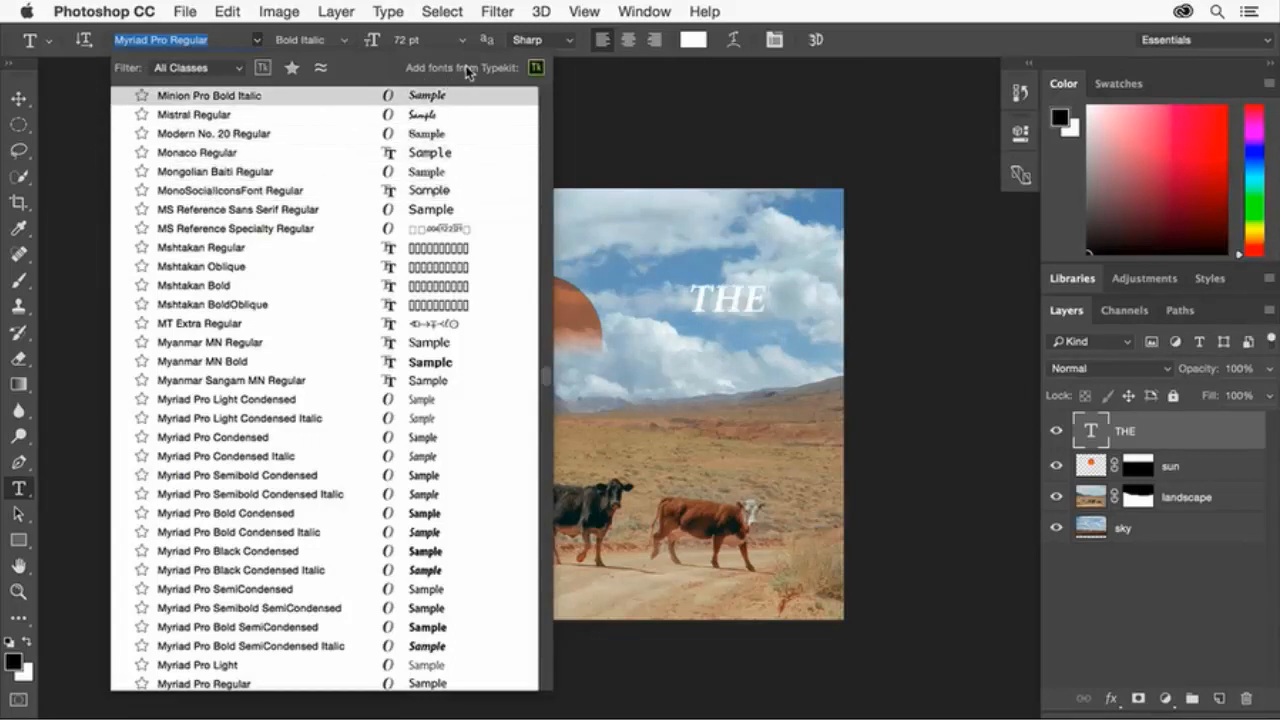
# Open the Adobe Typekit font library in the browser from Photoshop's font list.
pyautogui.click(537, 69)
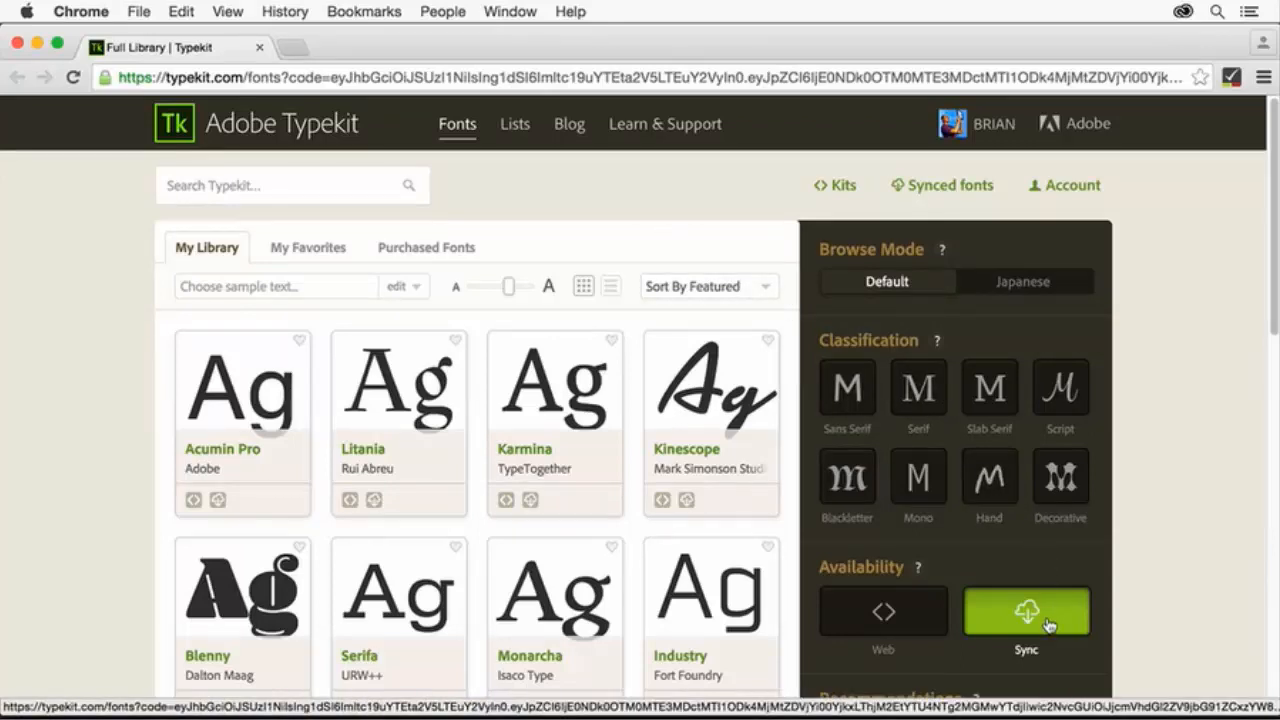
# Search Typekit for 'fact' and show all weights of the Factoria family.
pyautogui.click(311, 177)
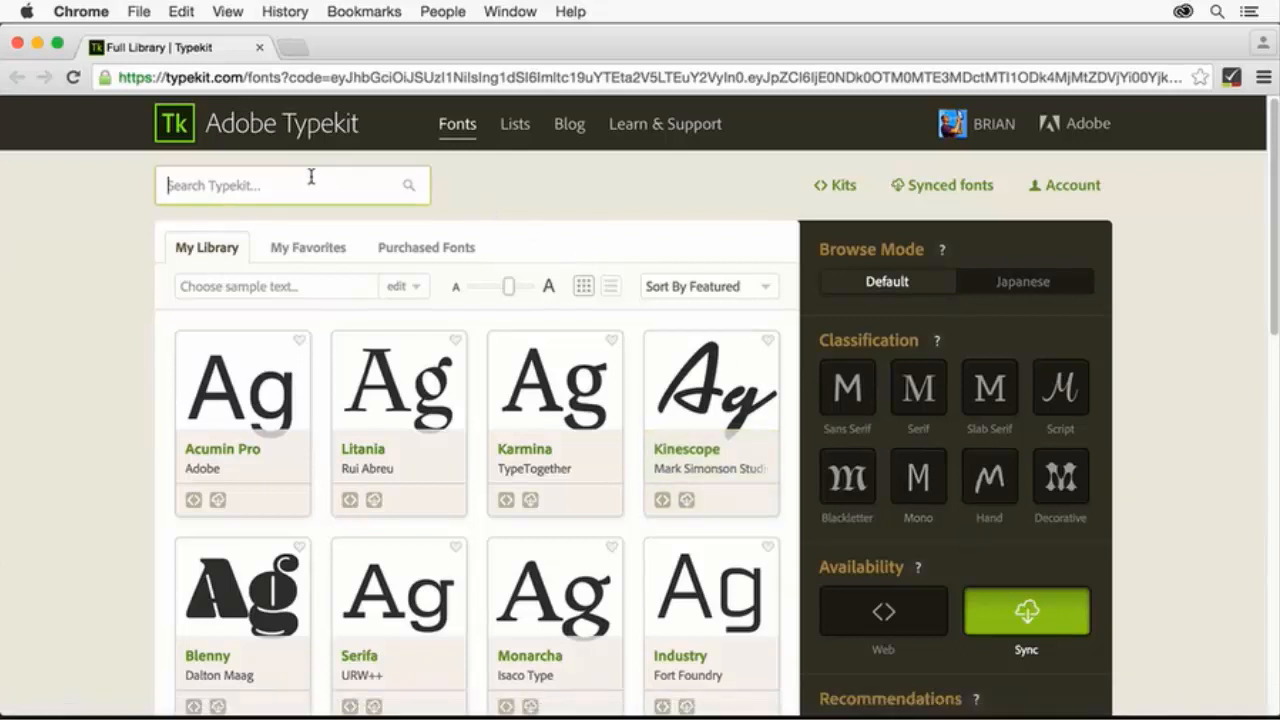
pyautogui.write('fact')
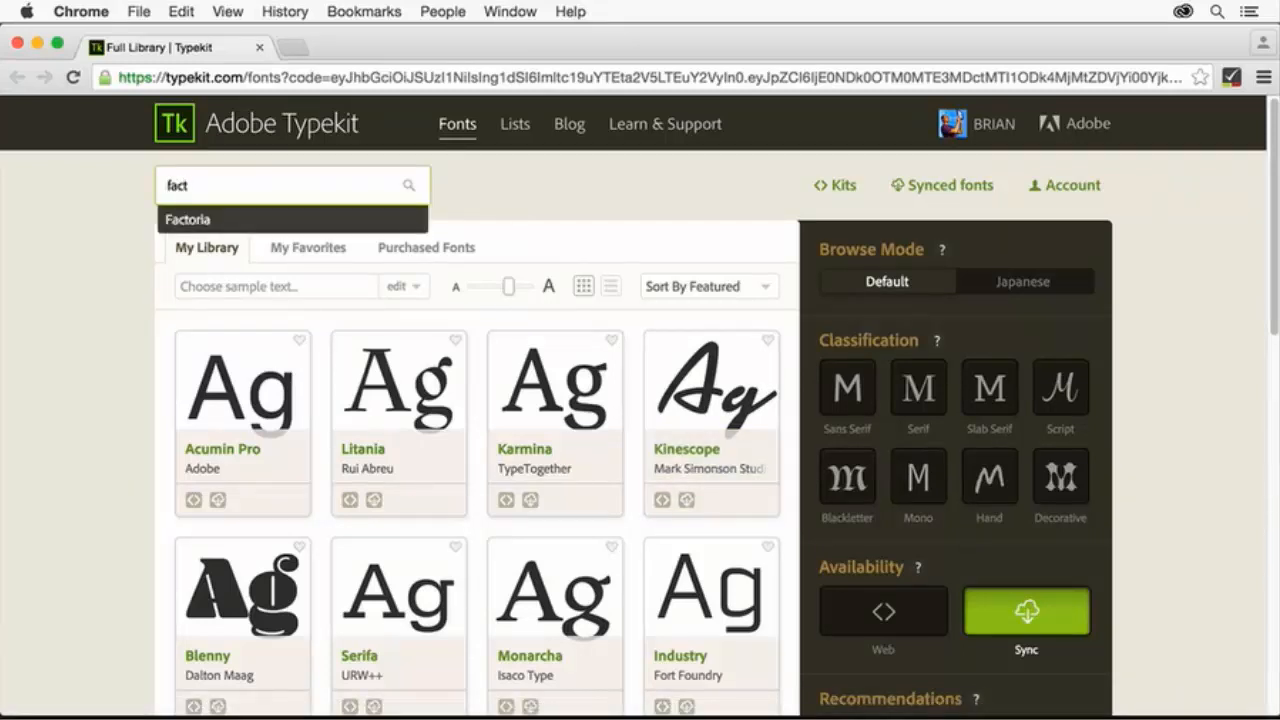
pyautogui.click(200, 219)
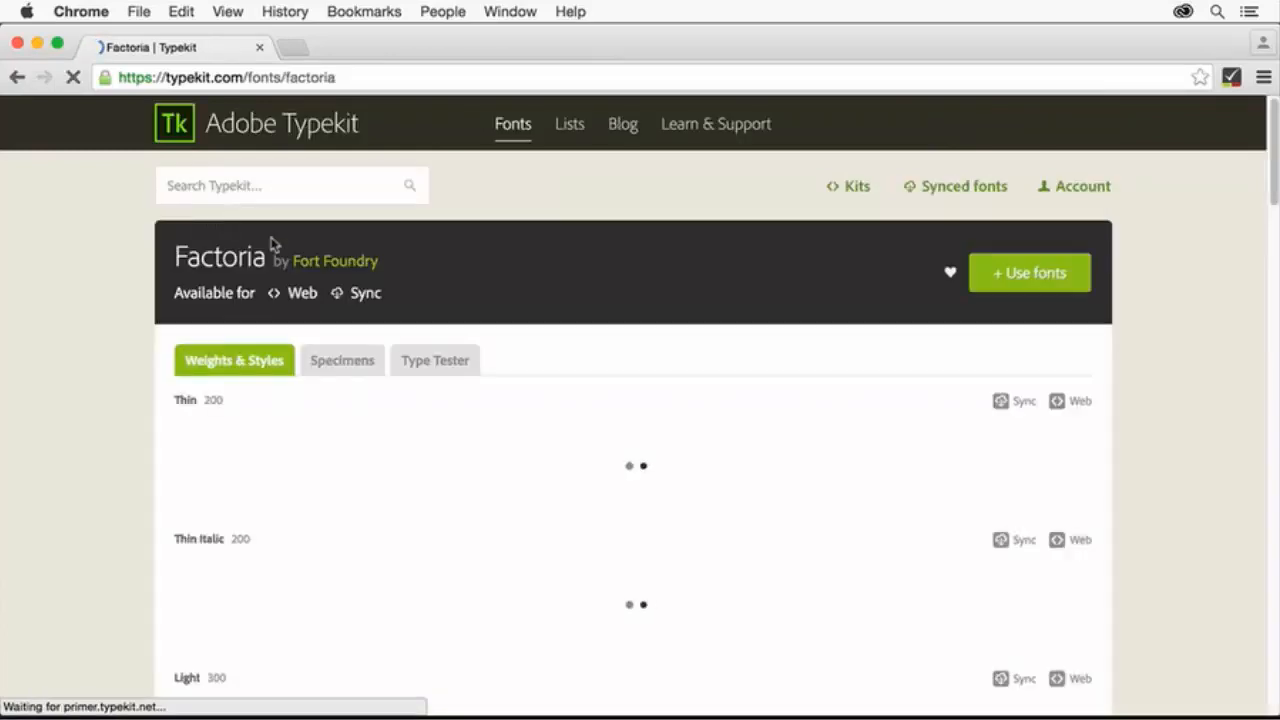
pyautogui.click(1040, 274)
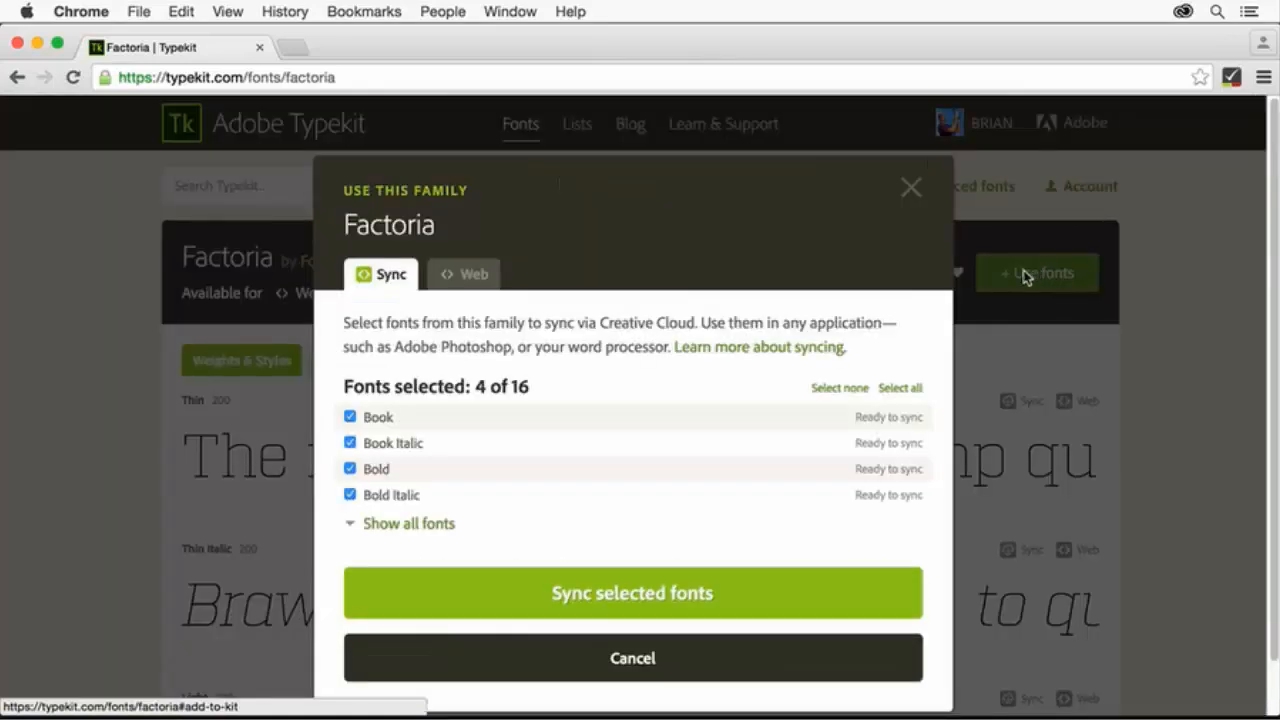
pyautogui.click(433, 526)
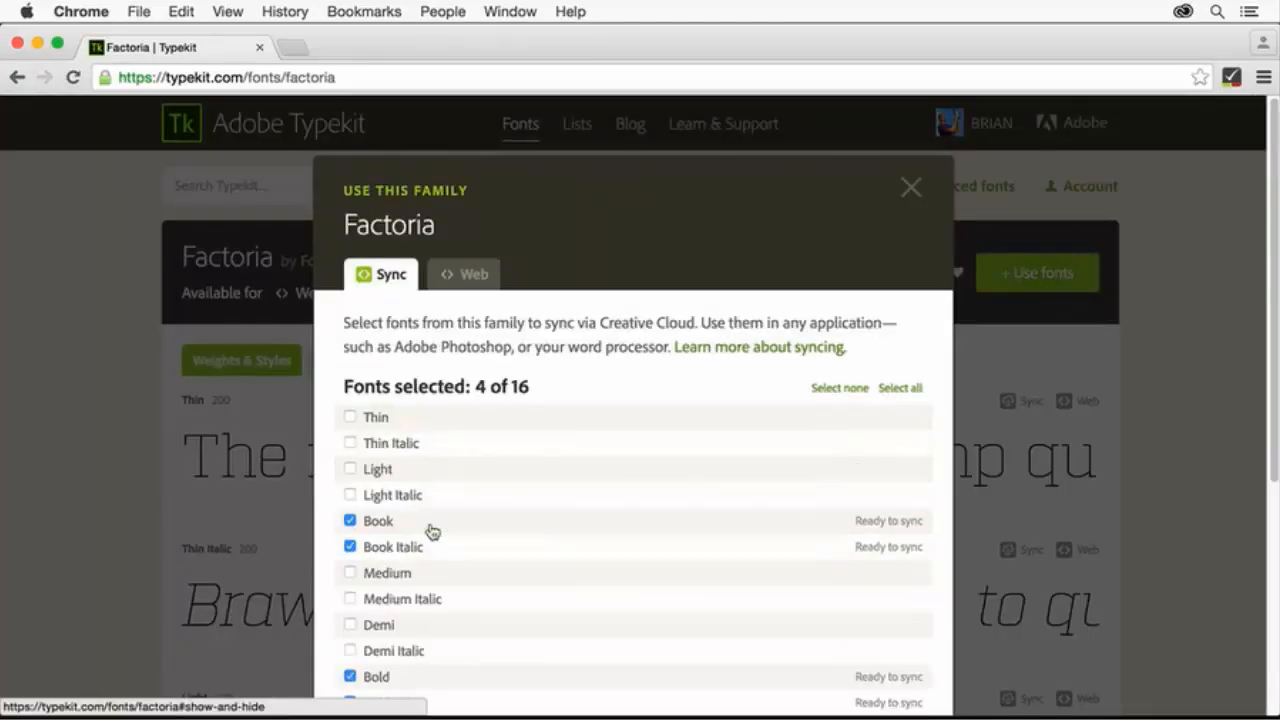
# Include the Light weight and sync the selected Factoria fonts through Creative Cloud.
pyautogui.click(349, 469)
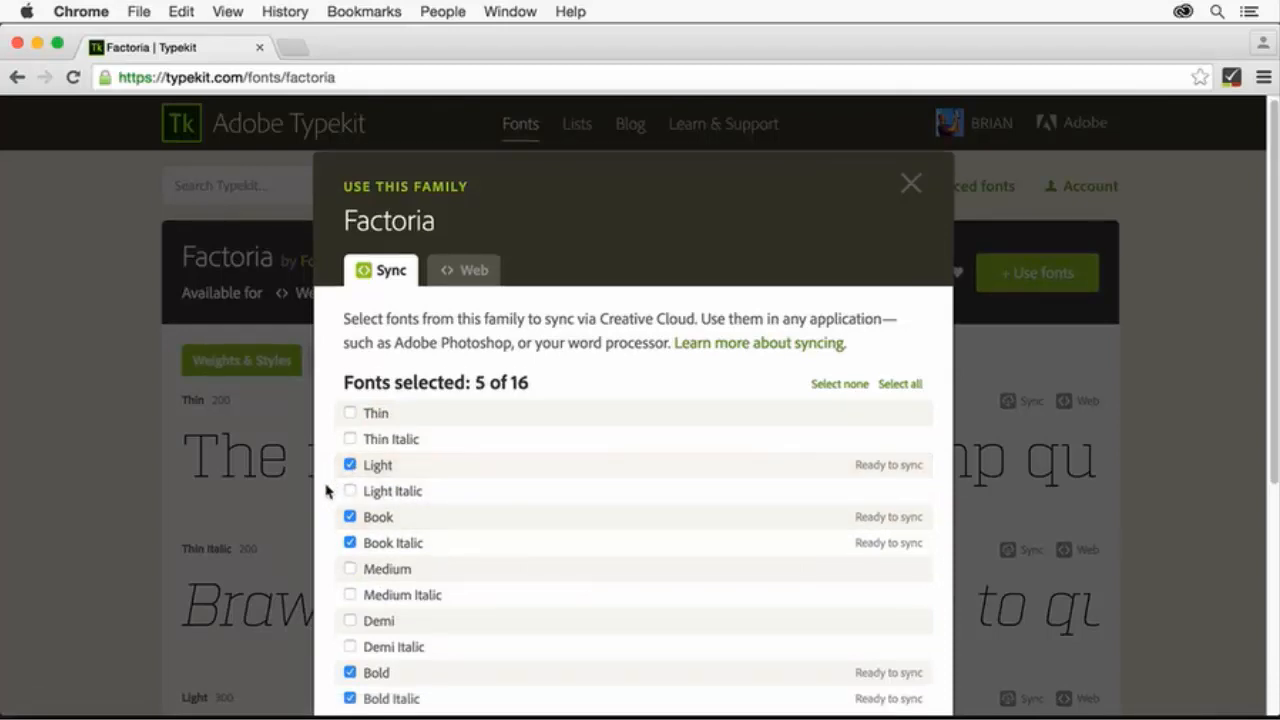
pyautogui.scroll(-5, 326, 491)
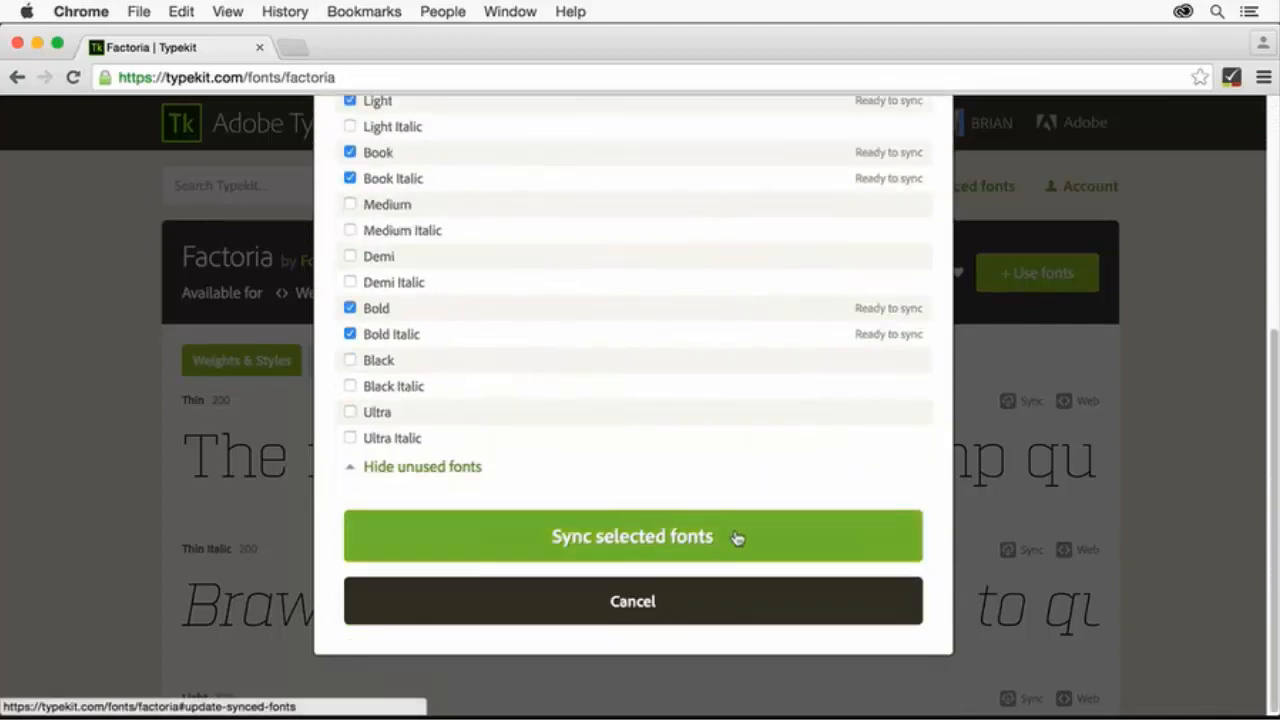
pyautogui.click(766, 543)
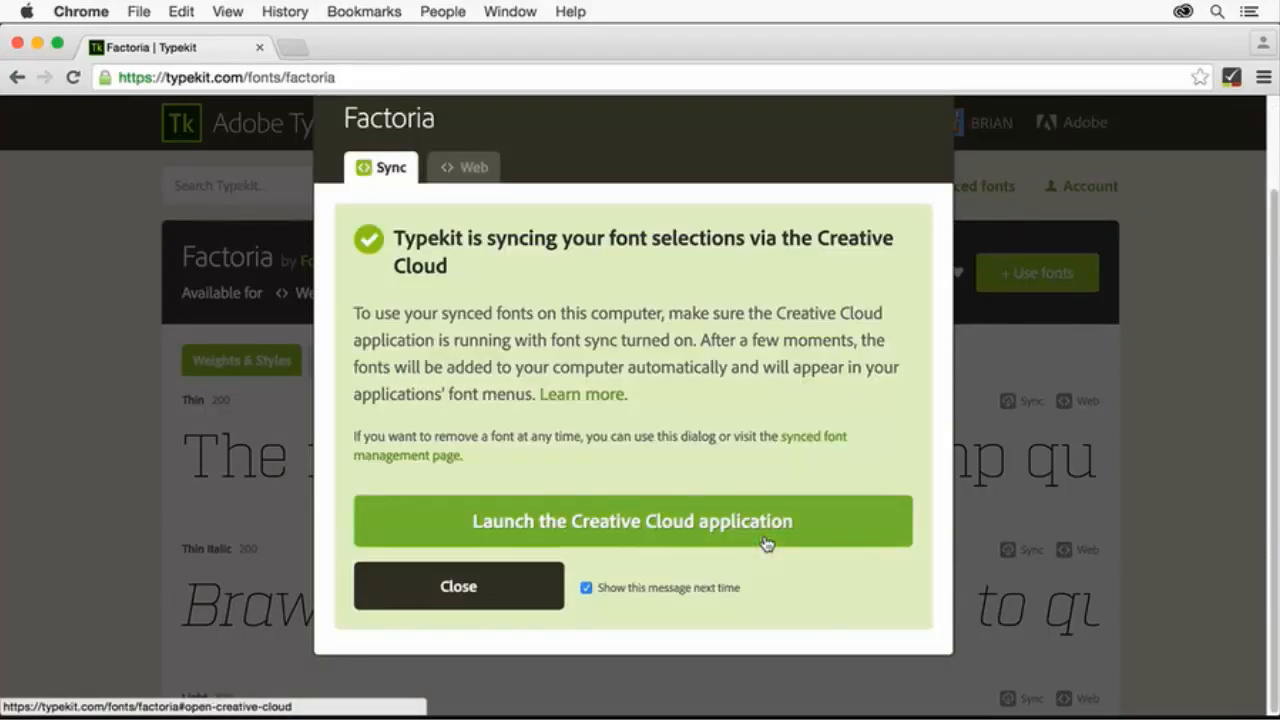
pyautogui.click(822, 526)
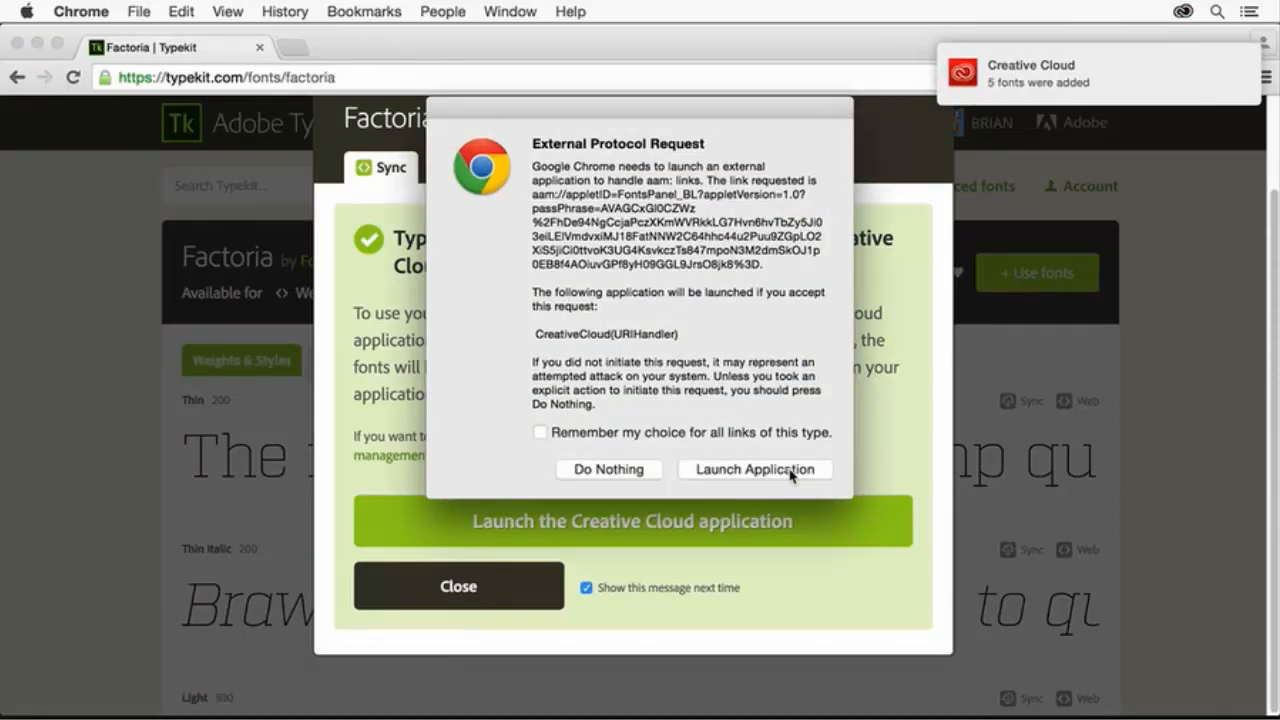
pyautogui.click(790, 470)
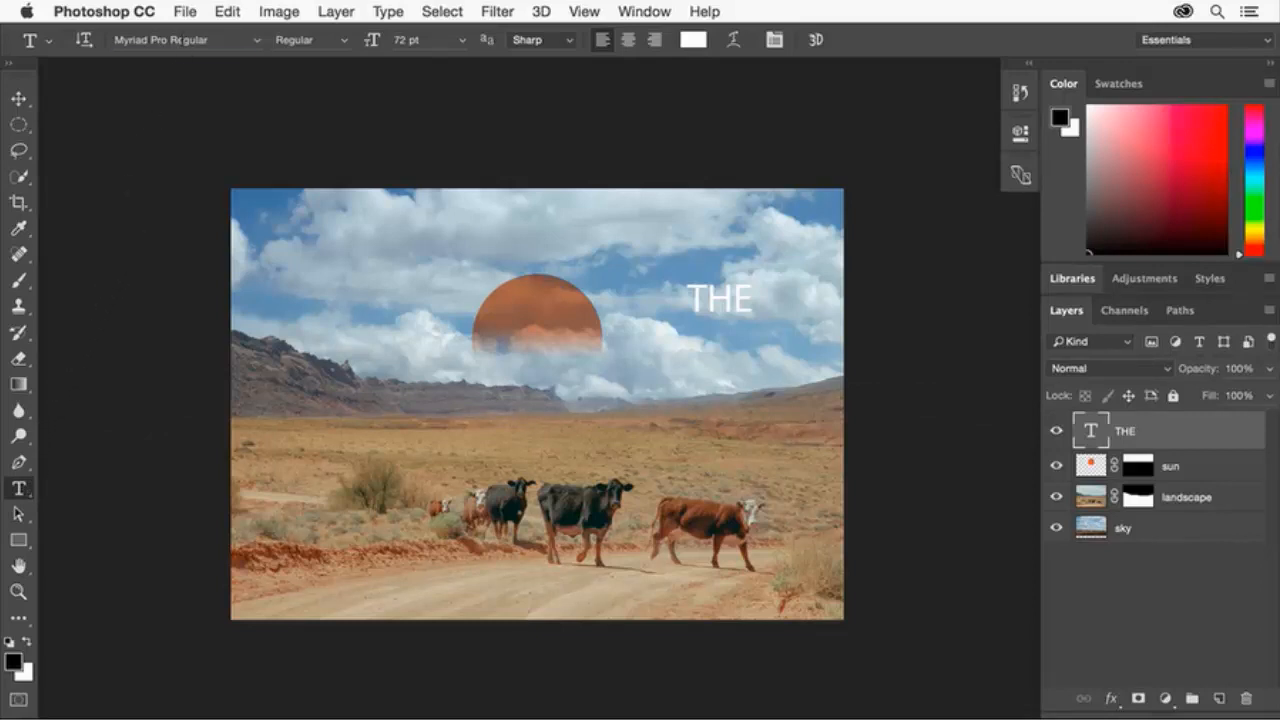
# Set THE in Factoria Light at 32 pt.
pyautogui.click(155, 40)
pyautogui.write('fac')
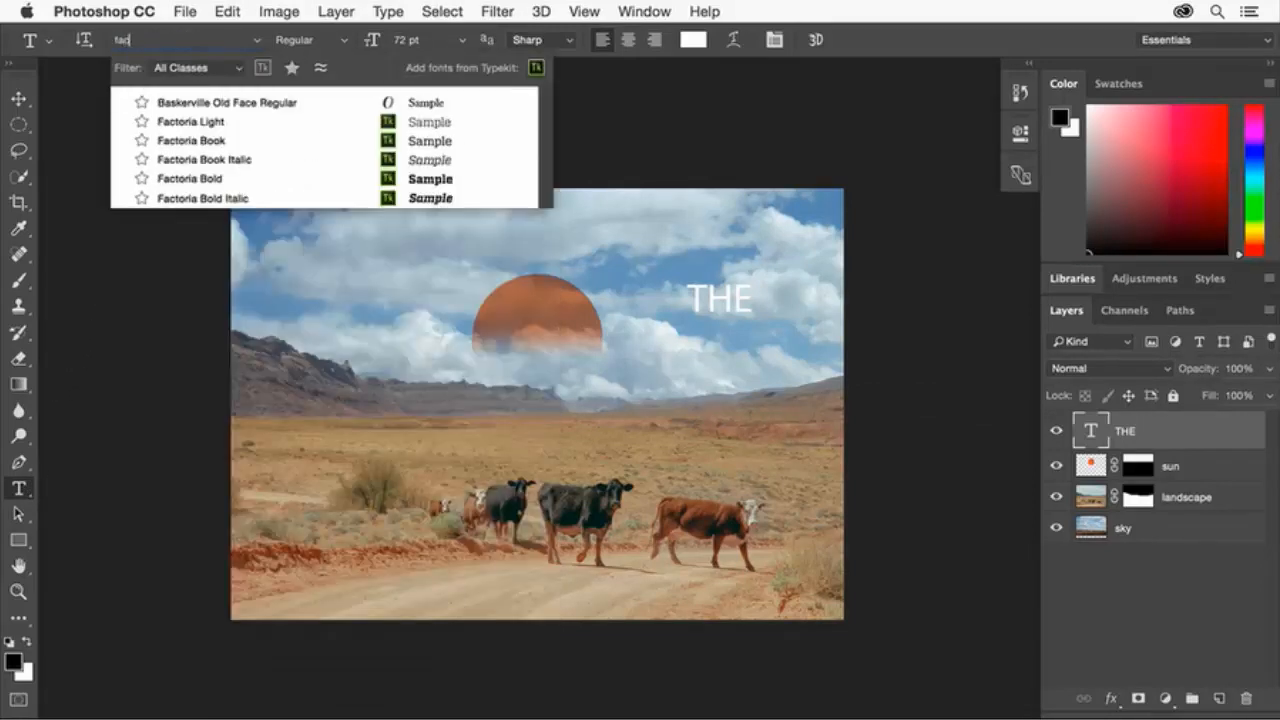
pyautogui.write('t')
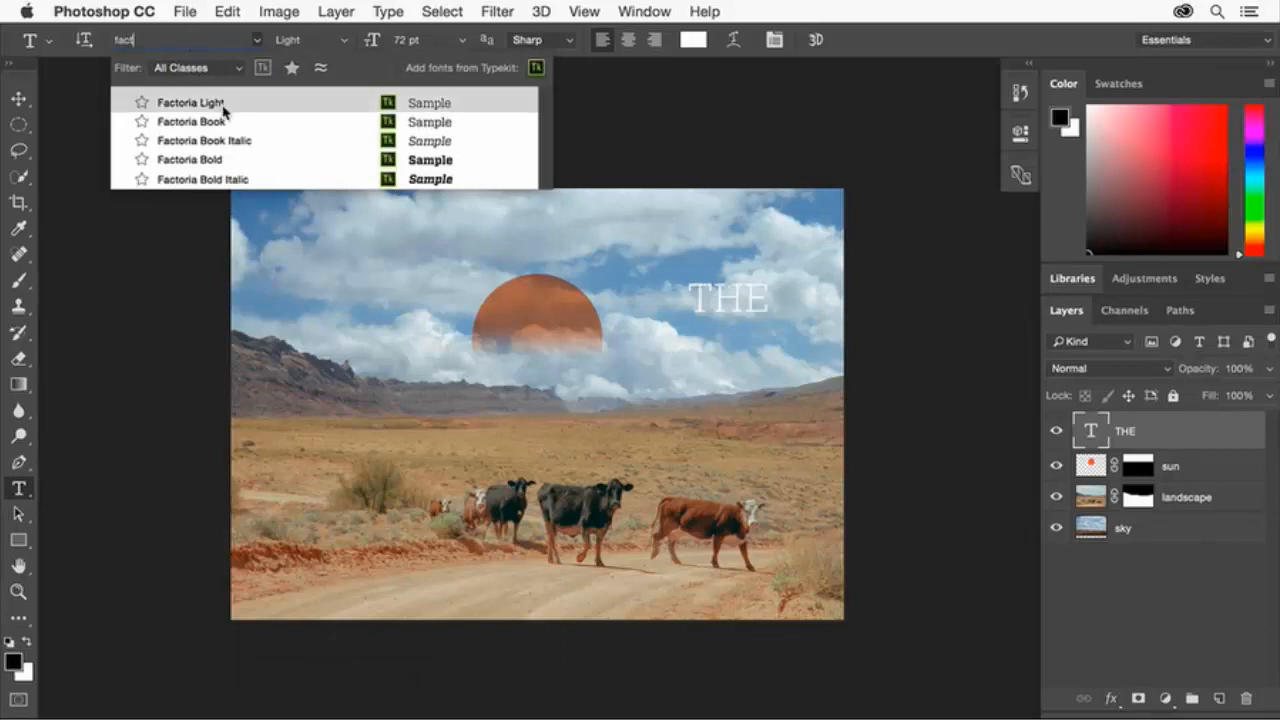
pyautogui.click(222, 104)
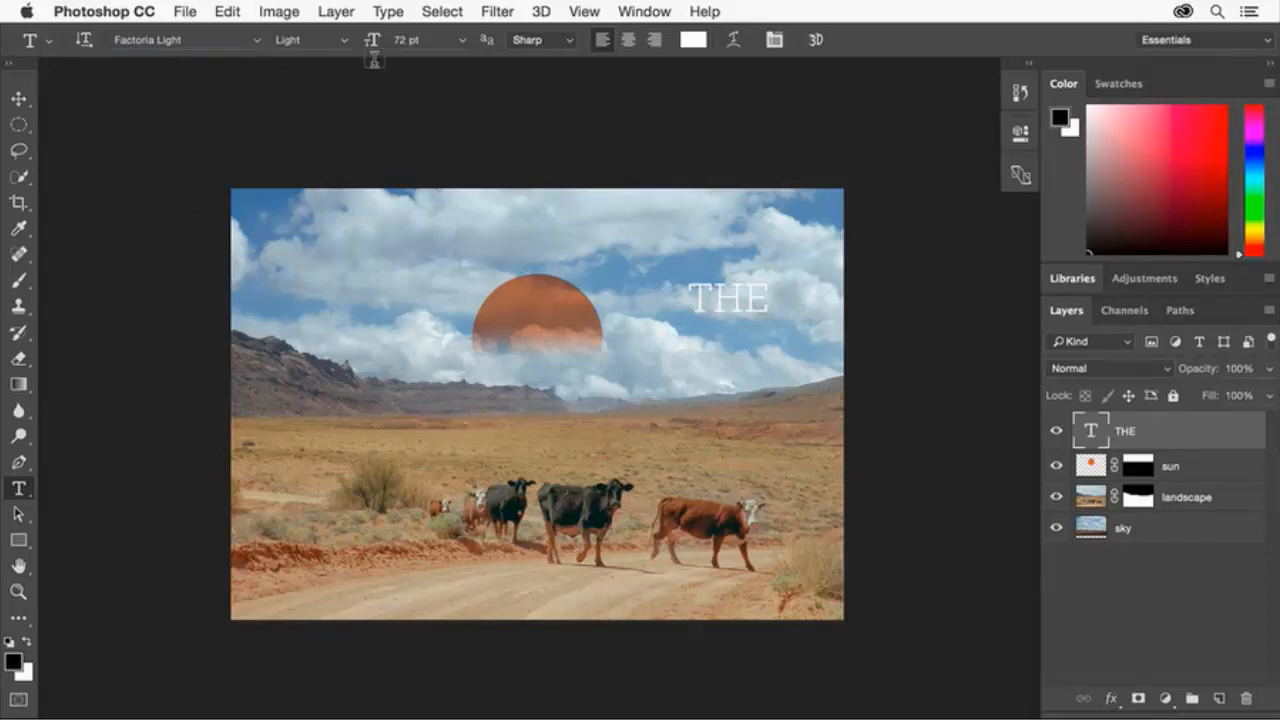
pyautogui.click(409, 40)
pyautogui.write('30')
pyautogui.press('Return')
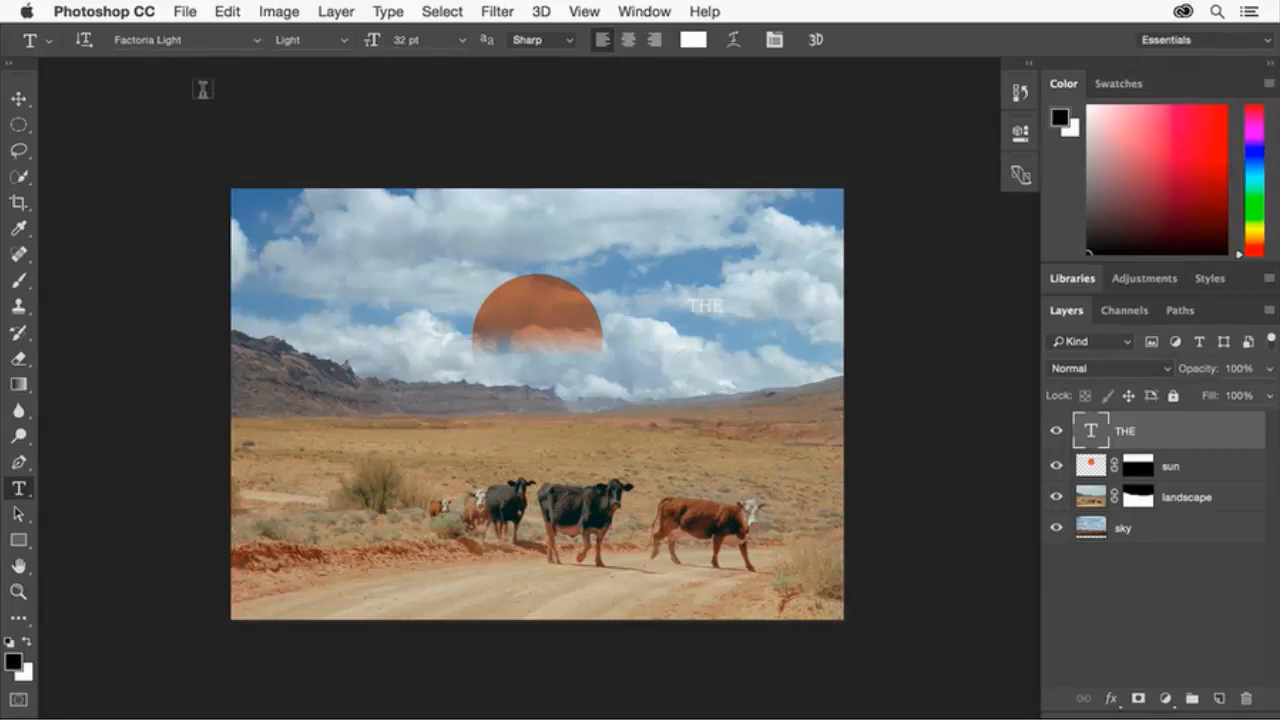
# Move THE onto the centre of the orange sun.
pyautogui.click(18, 98)
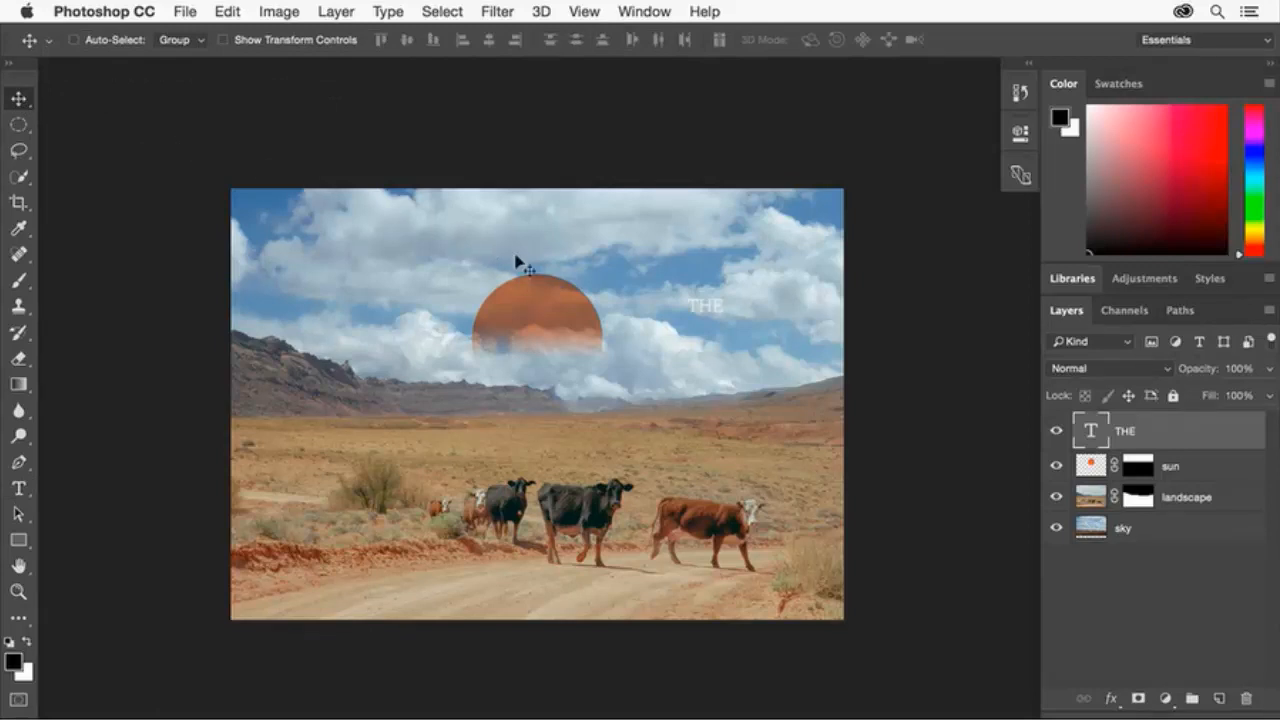
pyautogui.moveTo(698, 296); pyautogui.dragTo(531, 317)
pyautogui.click(20, 488)
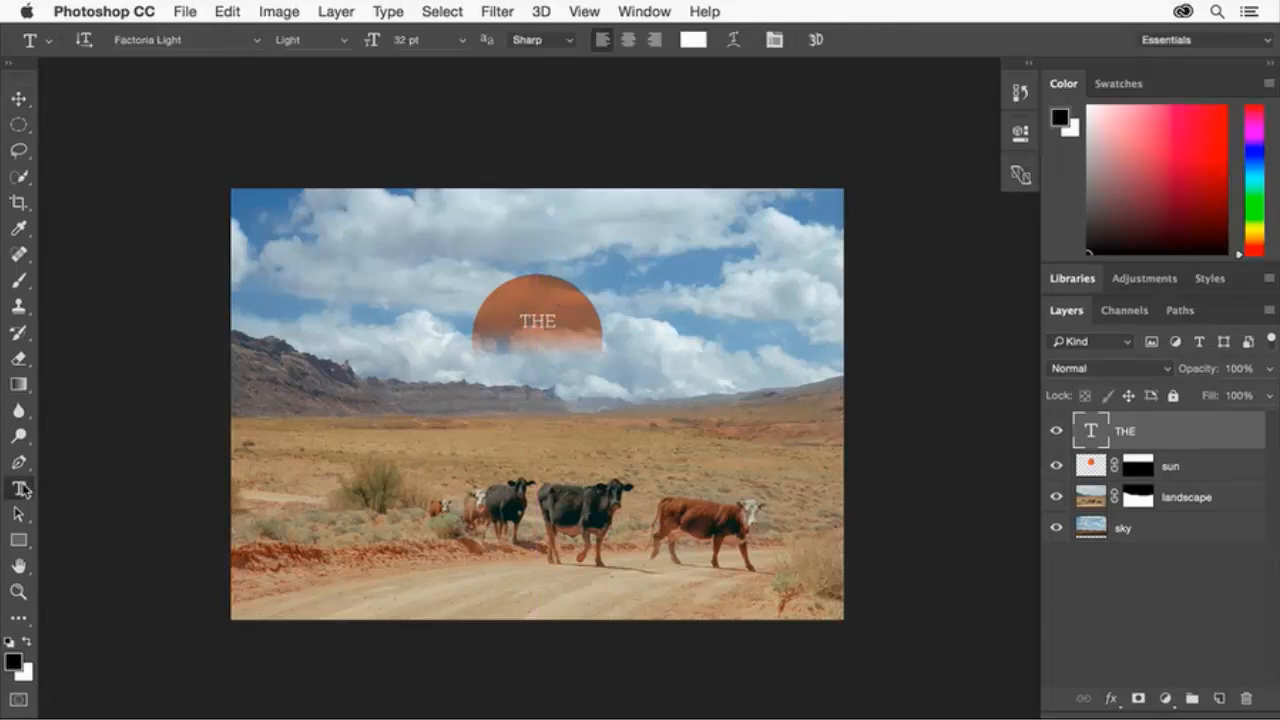
# Type the headline GREAT AMERICAN WEST on the canvas below the sun.
pyautogui.click(363, 397)
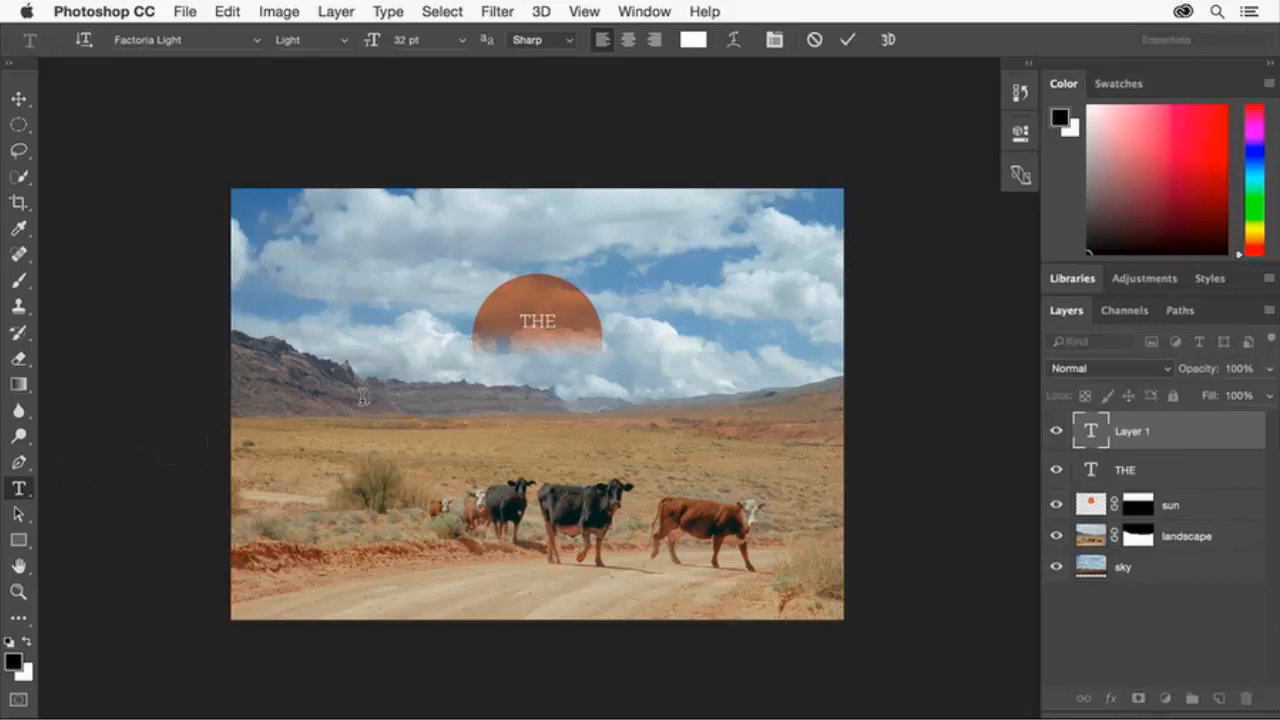
pyautogui.write('GREAT AMERICAN WEST')
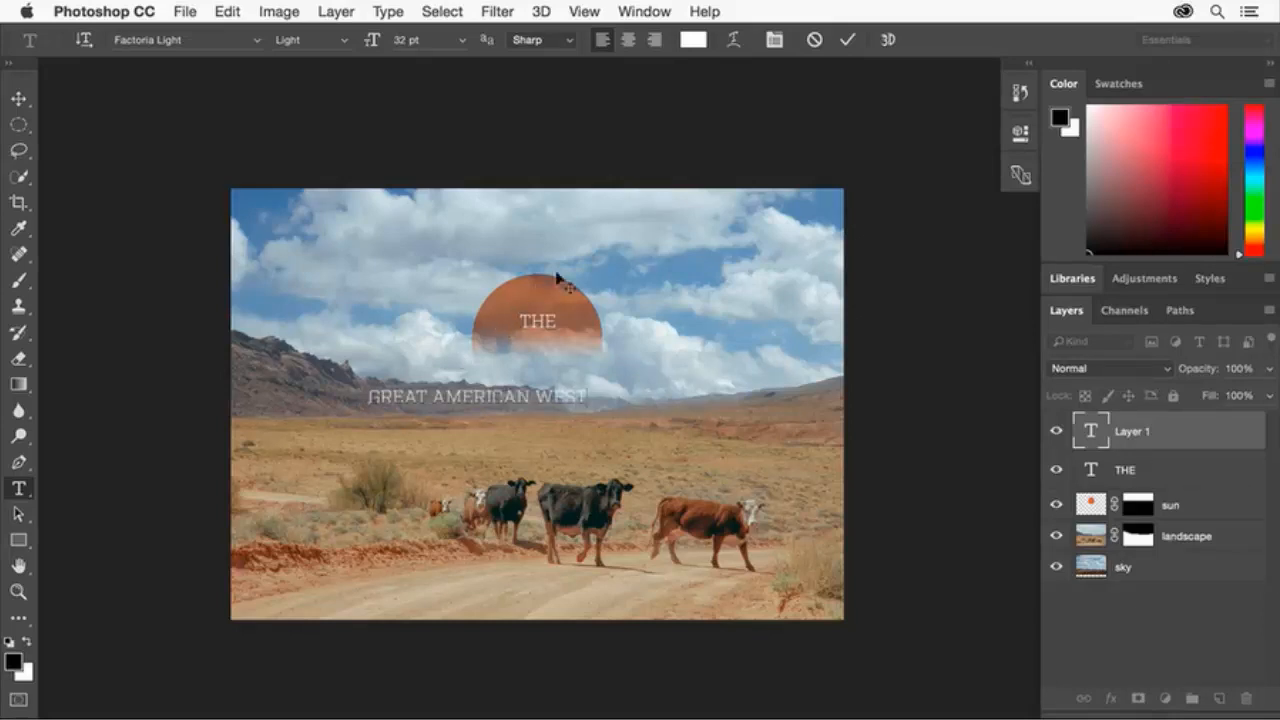
pyautogui.click(847, 40)
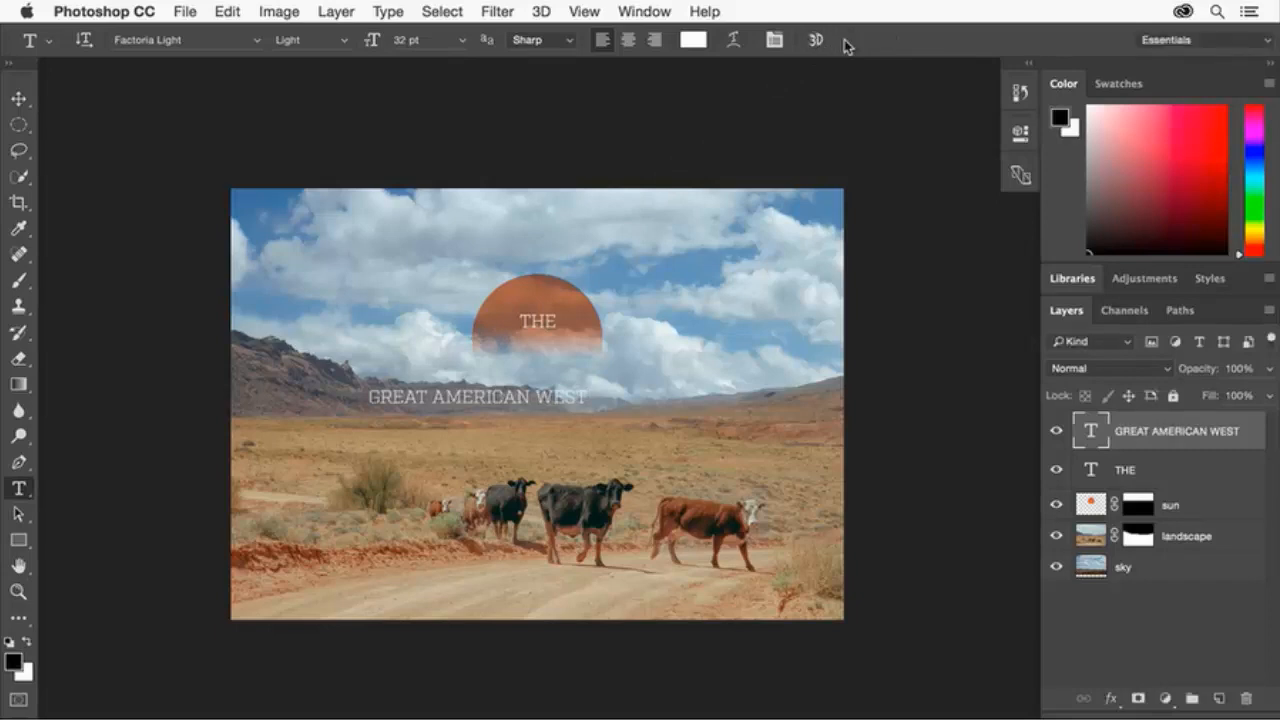
# Set the headline in Factoria Bold at 62 pt.
pyautogui.click(184, 42)
pyautogui.write('fa')
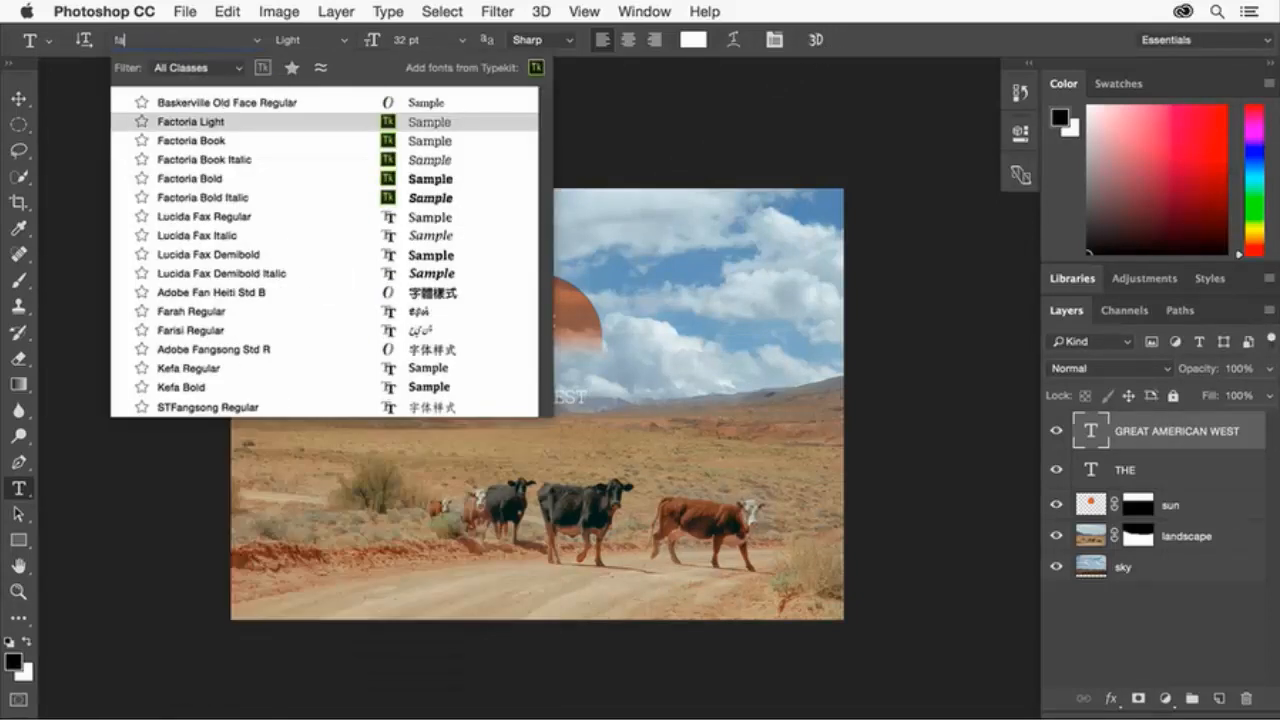
pyautogui.write('ct')
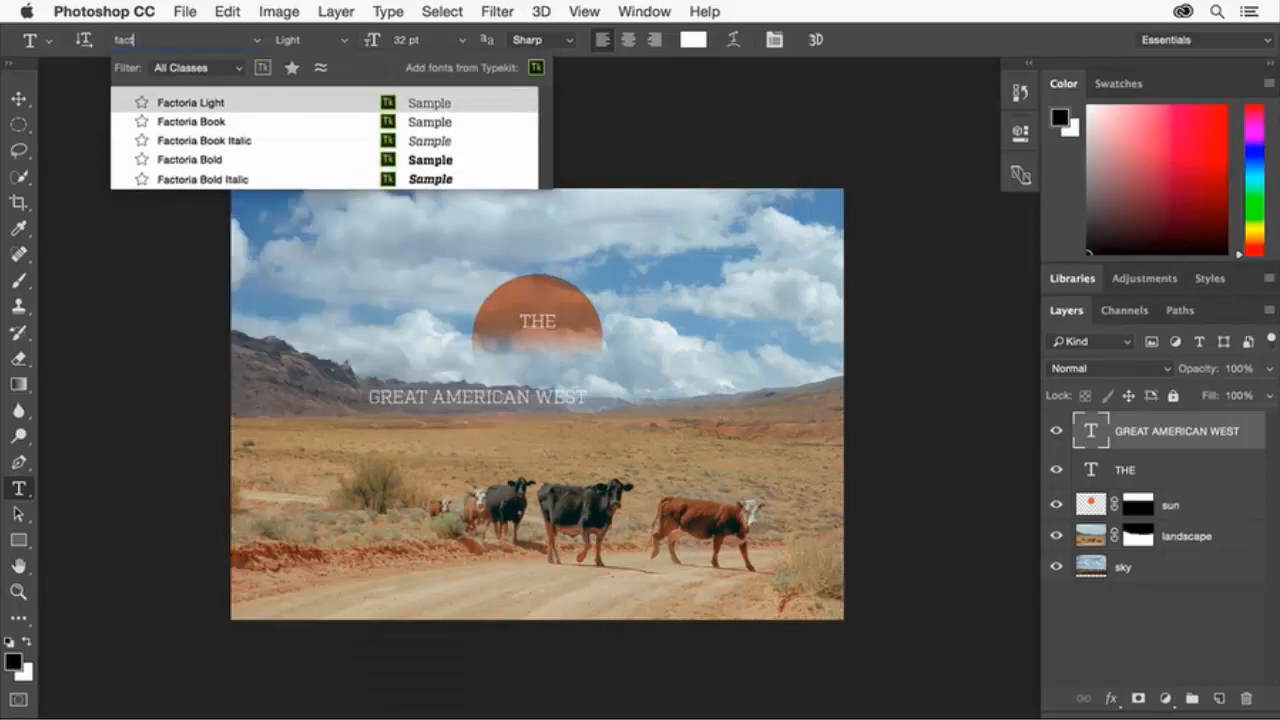
pyautogui.click(201, 159)
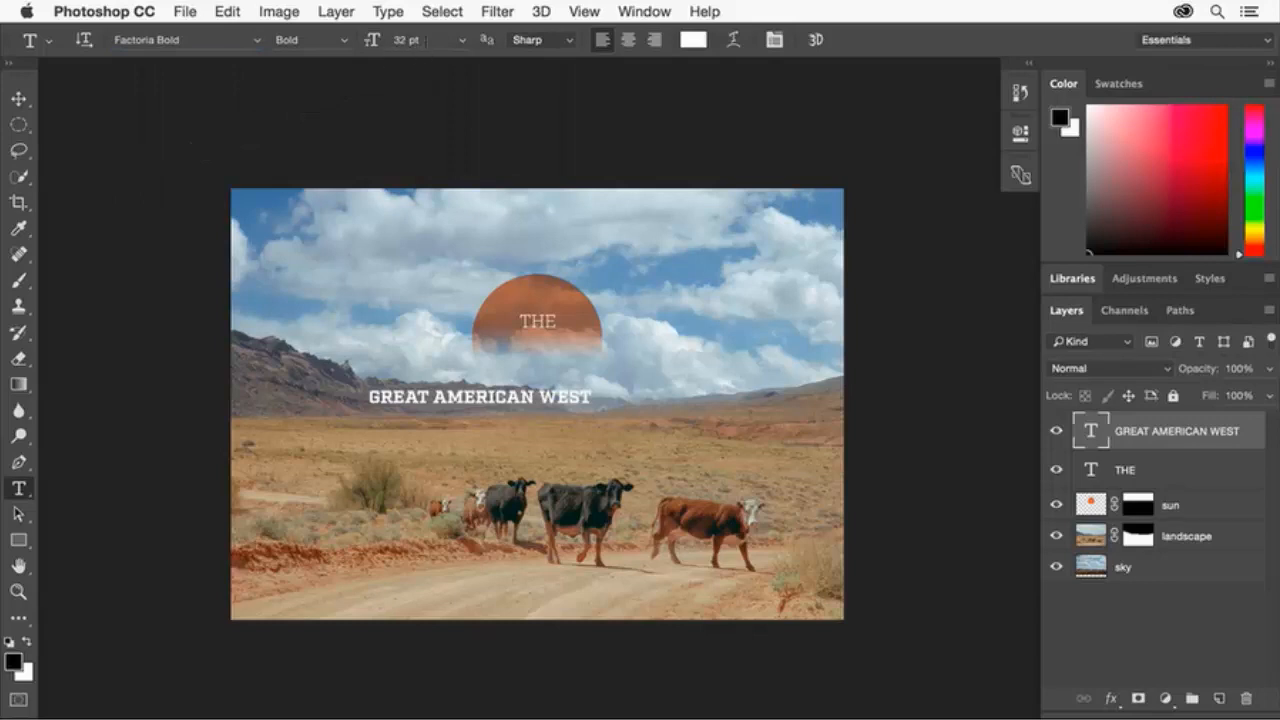
pyautogui.click(420, 40)
pyautogui.write('62')
pyautogui.press('Return')
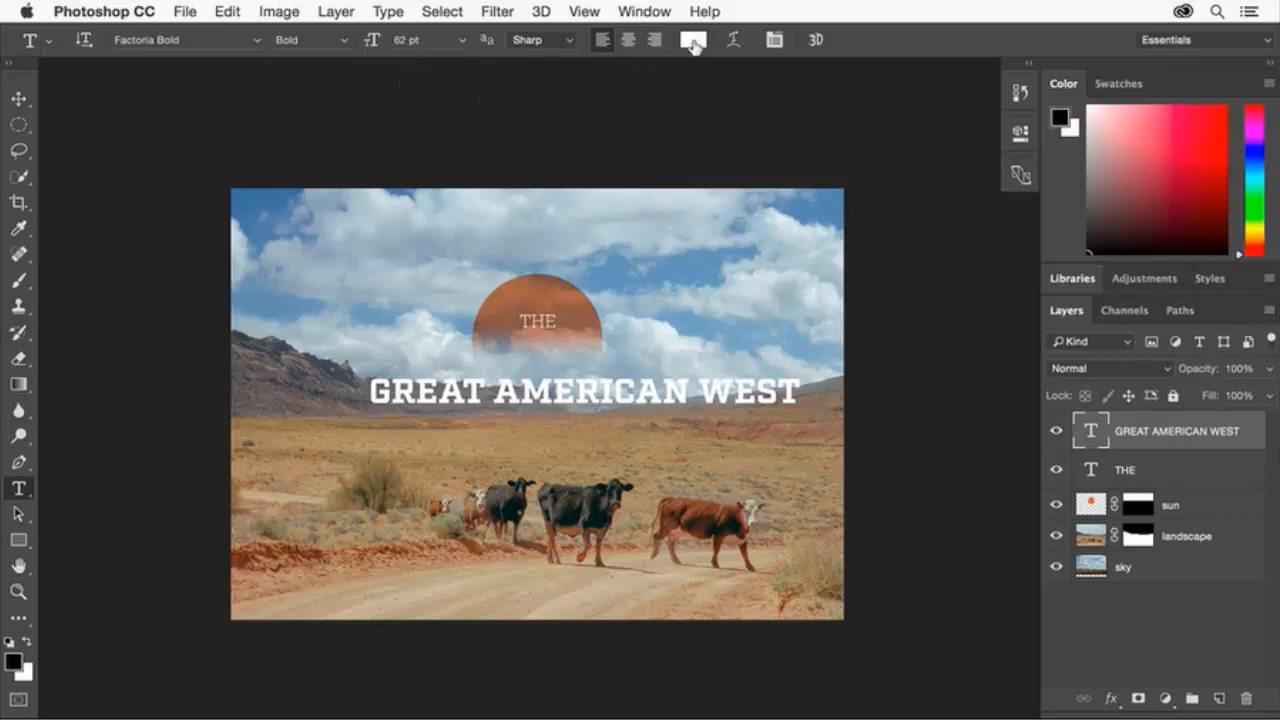
# Drag the GREAT AMERICAN WEST layer up and left to sit directly under THE.
pyautogui.click(18, 99)
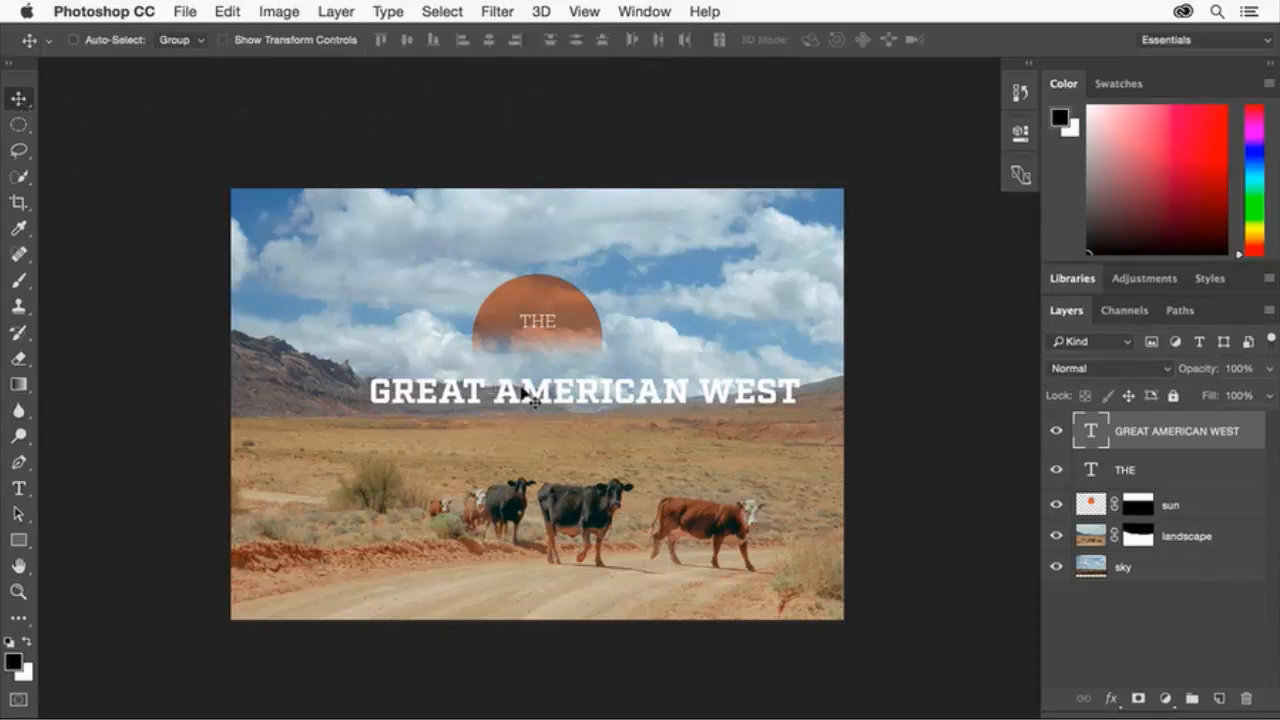
pyautogui.moveTo(525, 390); pyautogui.dragTo(471, 359)
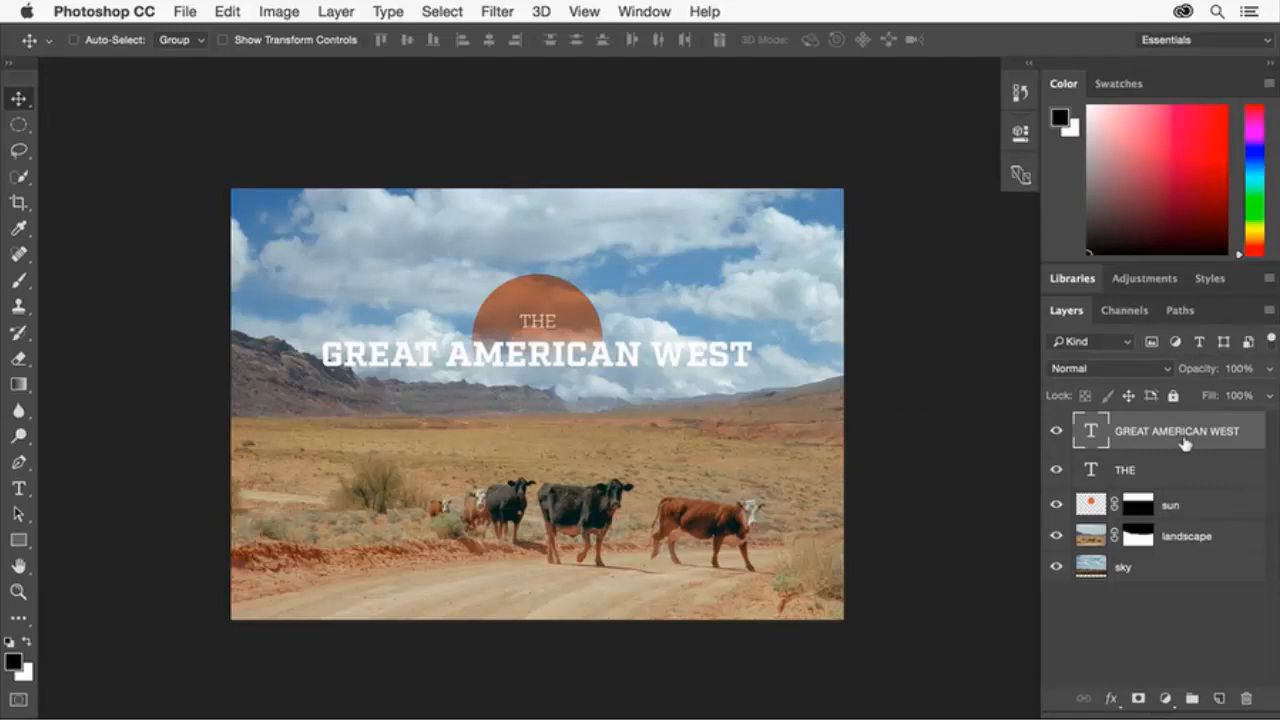
# Give the headline a white Screen-mode drop shadow with 10 px distance.
pyautogui.click(1113, 700)
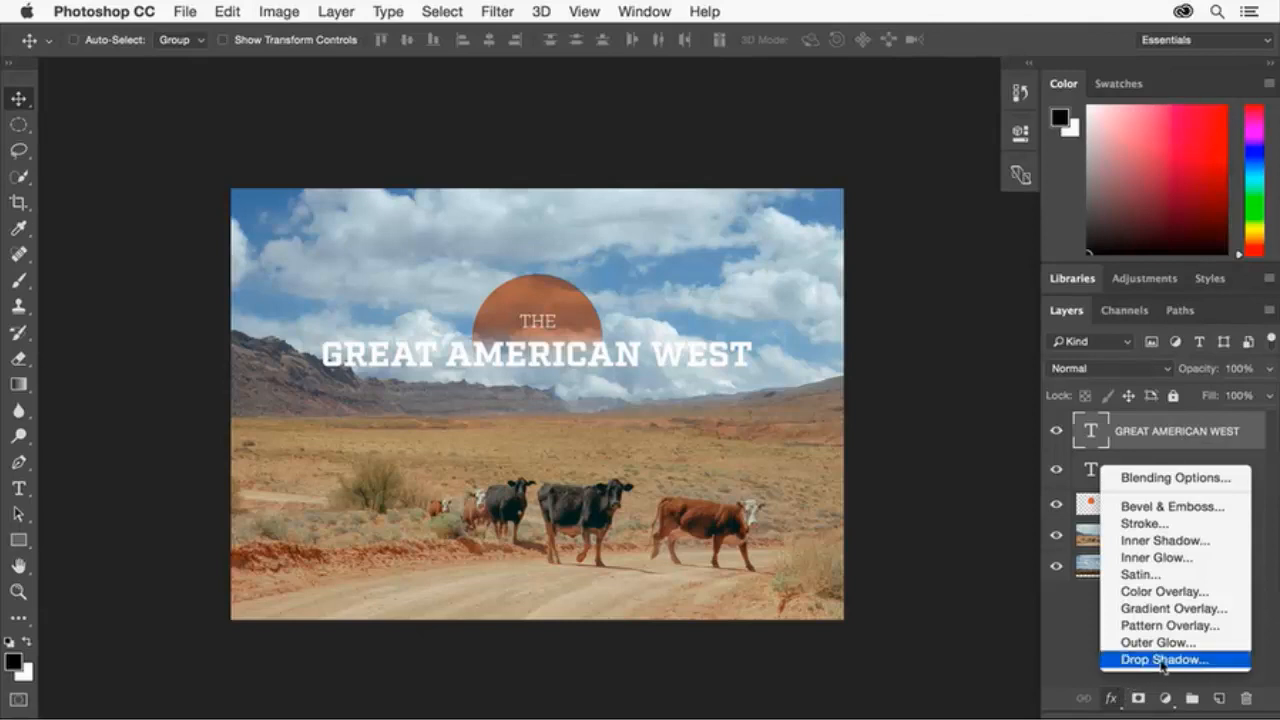
pyautogui.click(1189, 660)
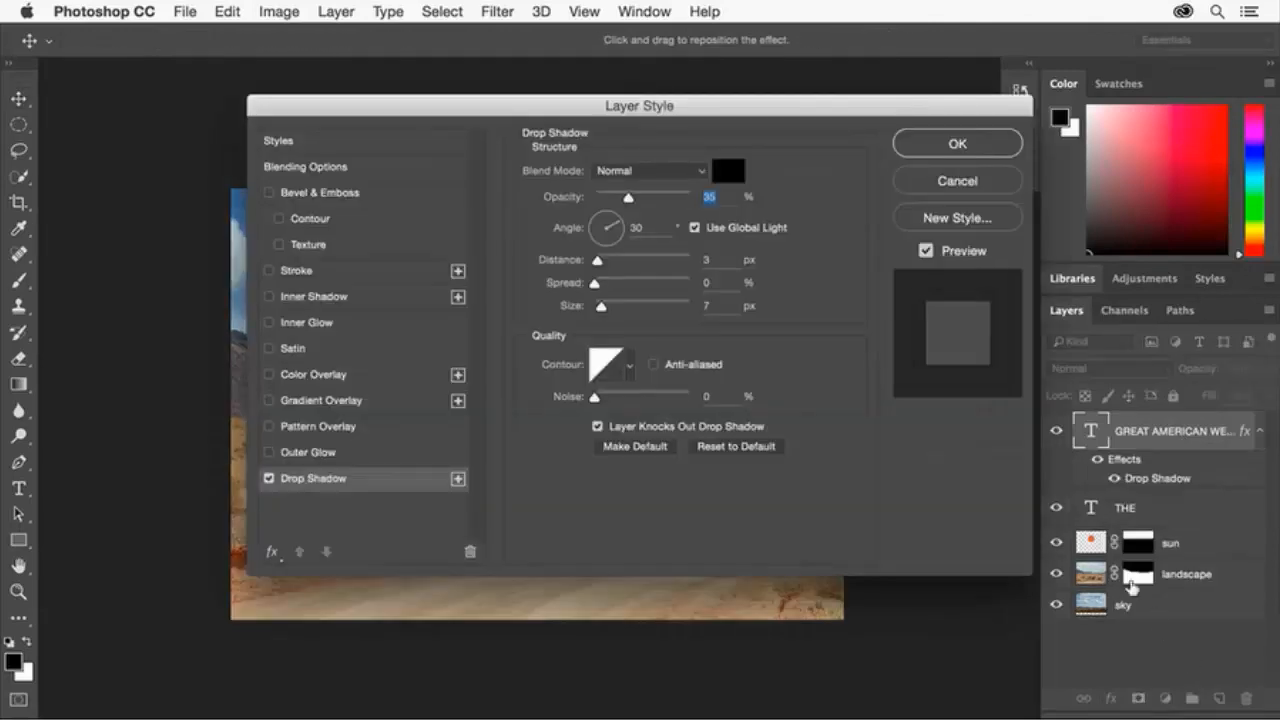
pyautogui.click(688, 174)
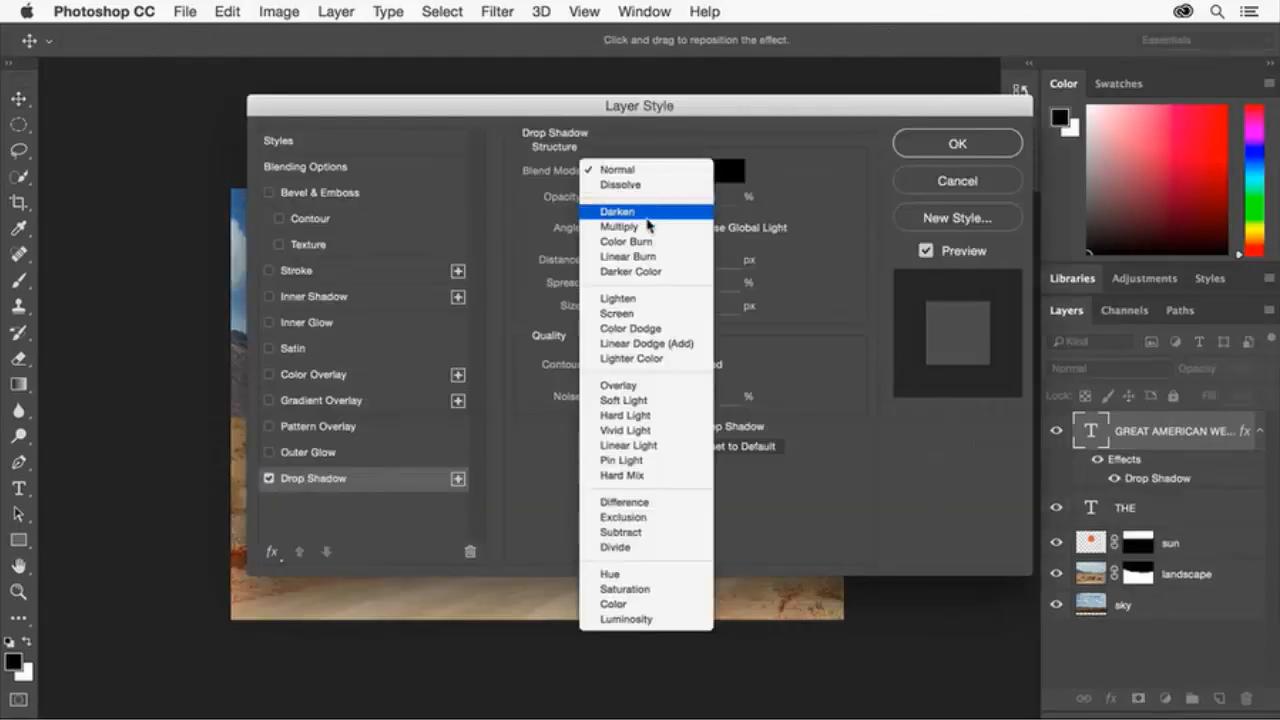
pyautogui.click(617, 298)
pyautogui.click(728, 171)
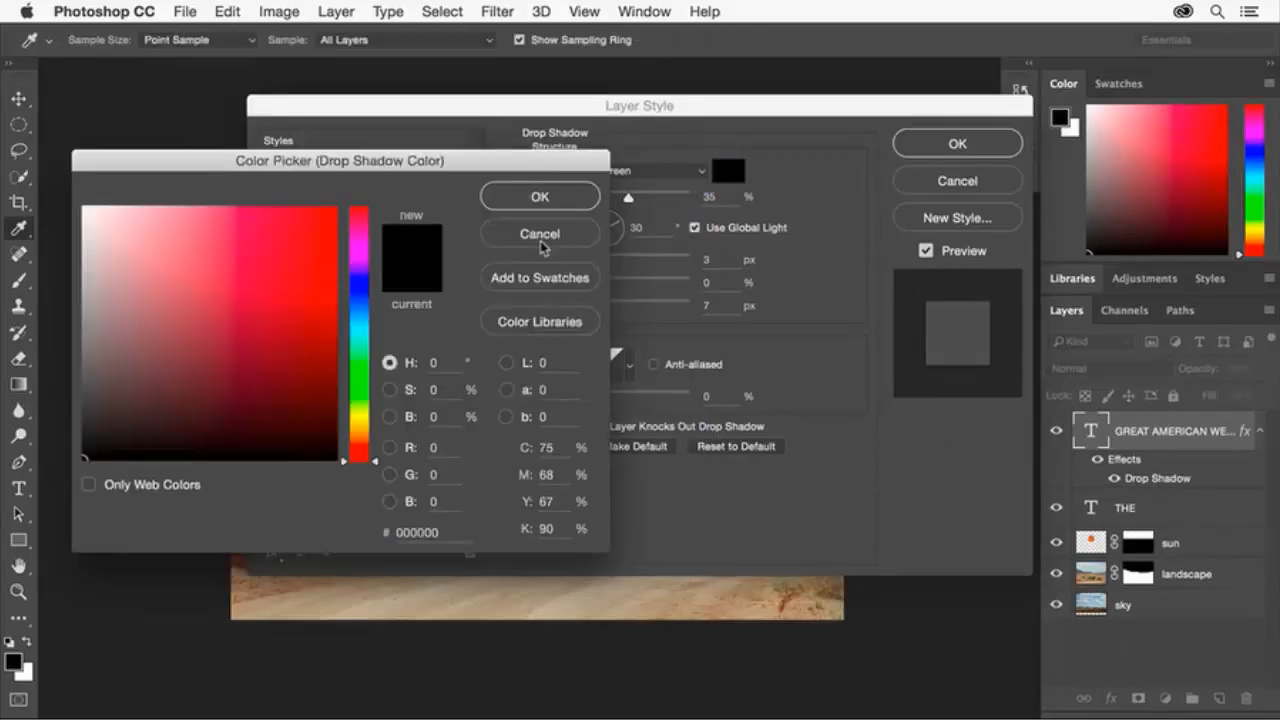
pyautogui.moveTo(312, 286); pyautogui.dragTo(45, 190)
pyautogui.click(520, 198)
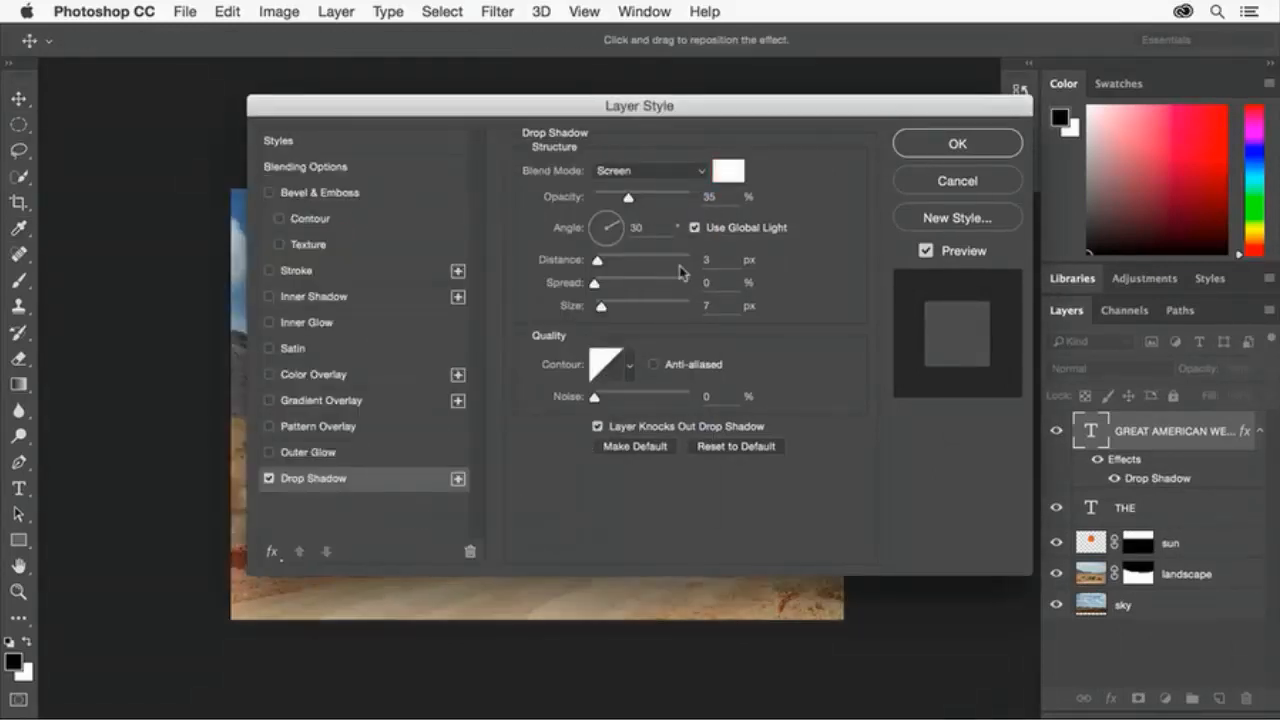
pyautogui.write('10')
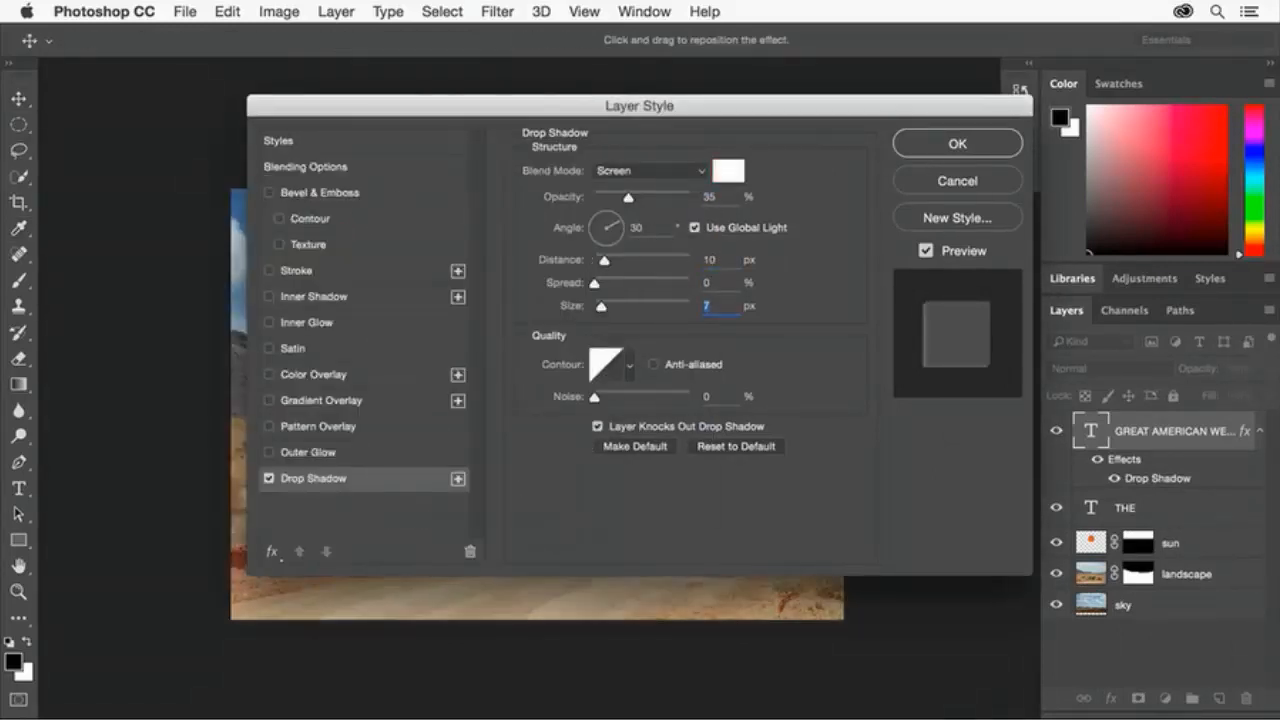
pyautogui.write('0')
# Add a 6 px stroke at 0% opacity and apply the layer effects.
pyautogui.click(268, 271)
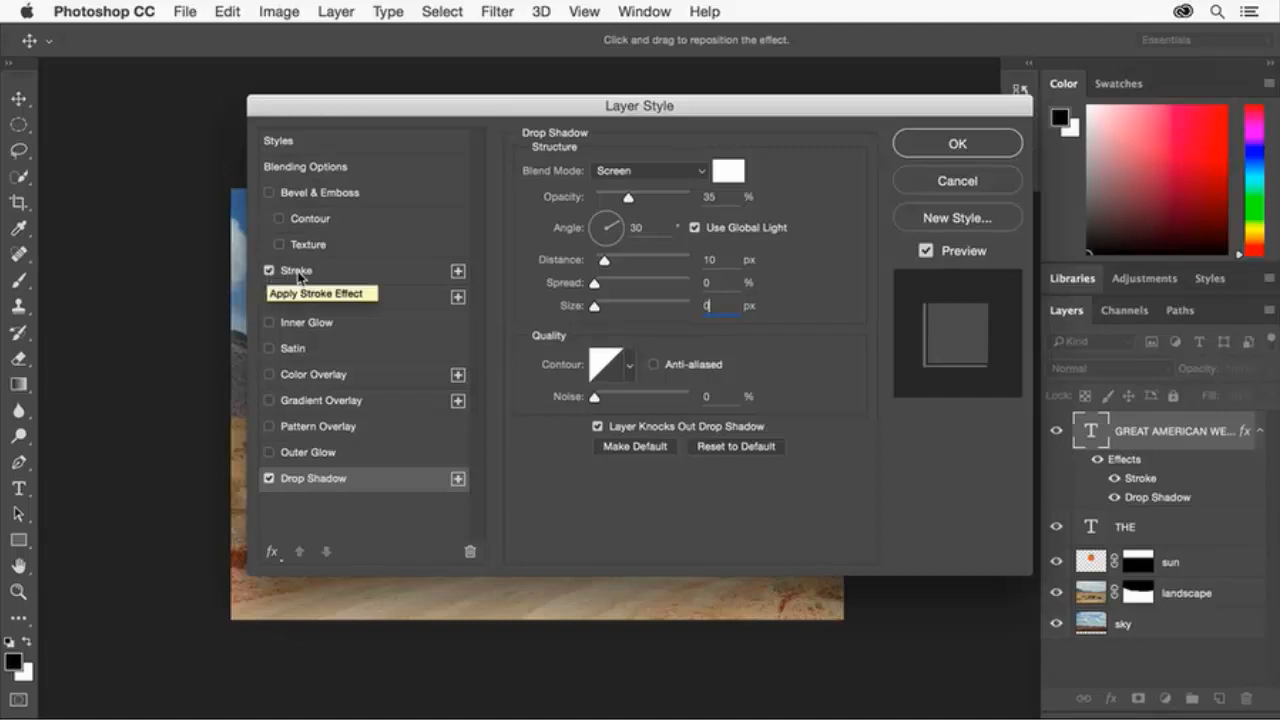
pyautogui.click(297, 272)
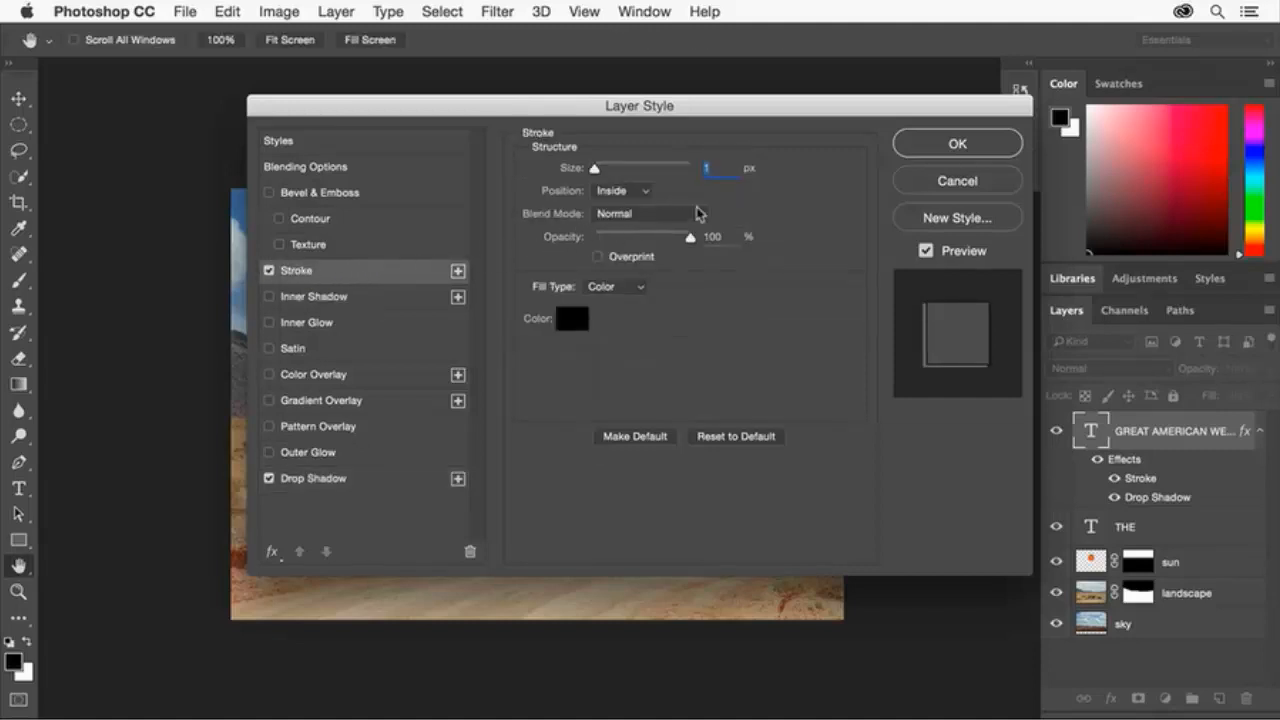
pyautogui.write('6')
pyautogui.moveTo(690, 238); pyautogui.dragTo(582, 245)
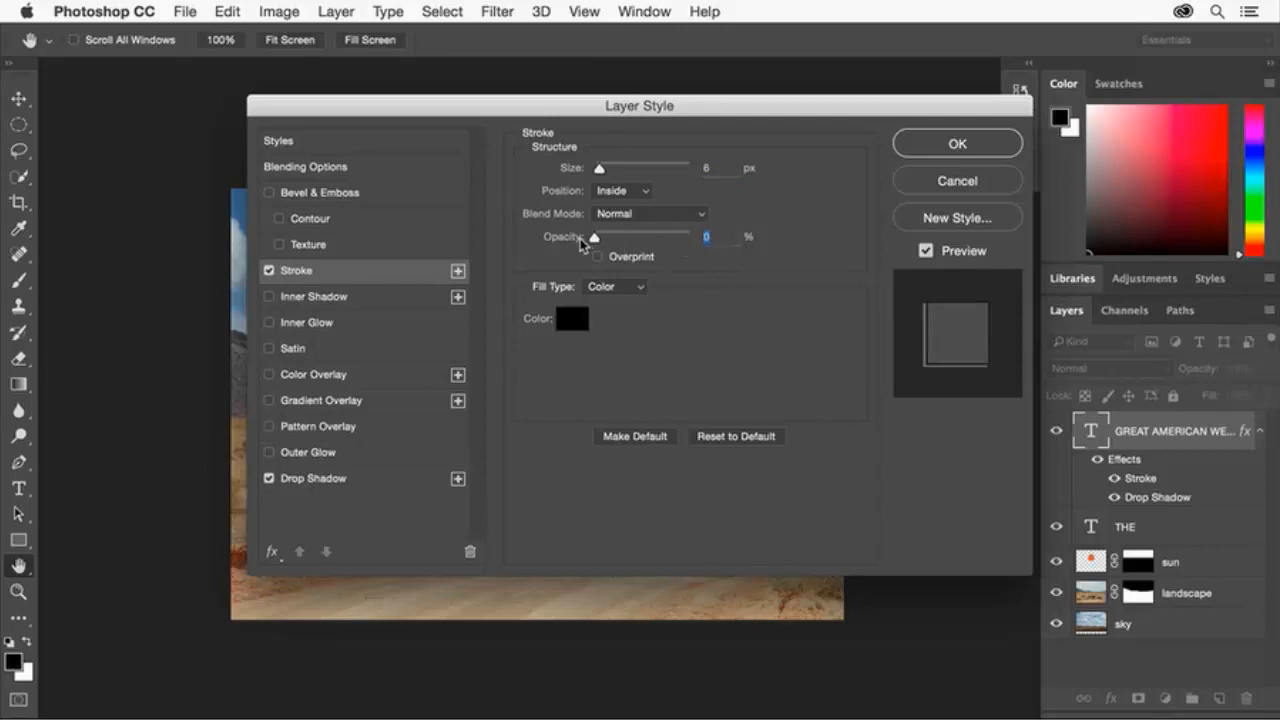
pyautogui.click(985, 146)
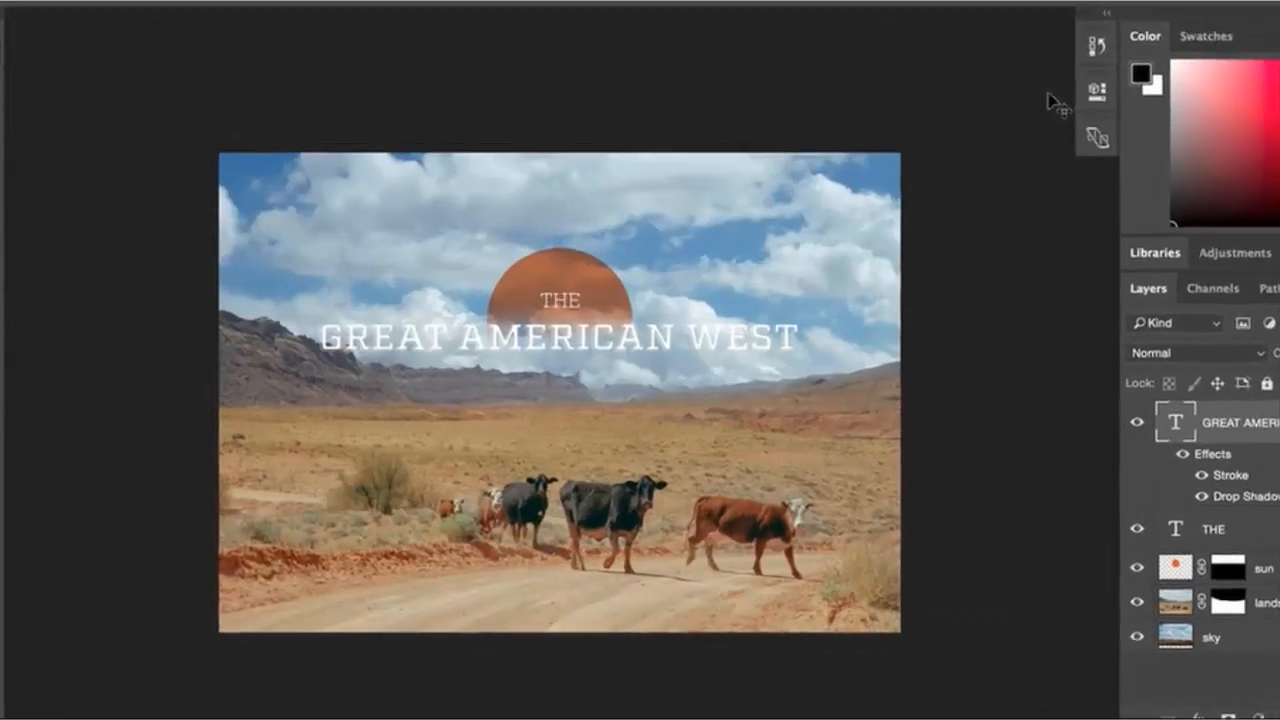